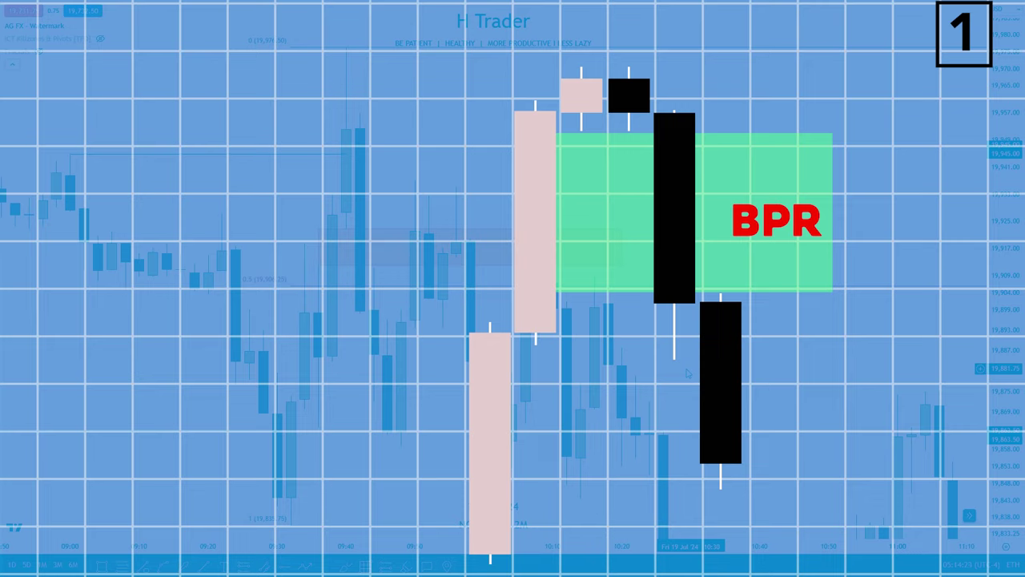
Step: Examine the 19 July two-minute NQ chart around the 09:40 high, the orange zone and the 0.5 retracement level
{"action": "scroll", "coordinate": [535, 248], "scroll_direction": "down", "scroll_amount": 3}
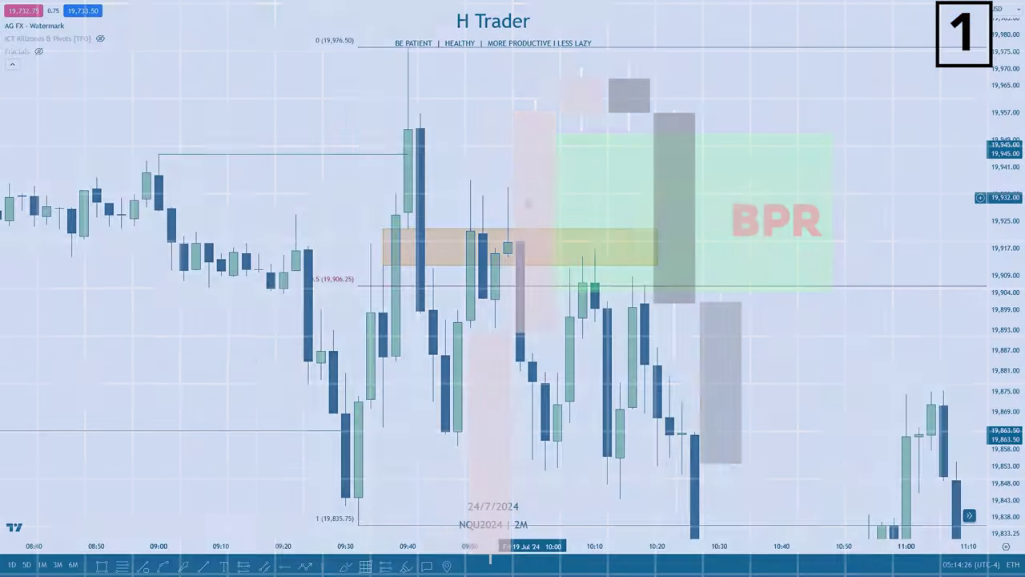
{"action": "left_click_drag", "start_coordinate": [997, 215], "coordinate": [997, 317]}
{"action": "scroll", "coordinate": [725, 392], "scroll_direction": "down", "scroll_amount": 3}
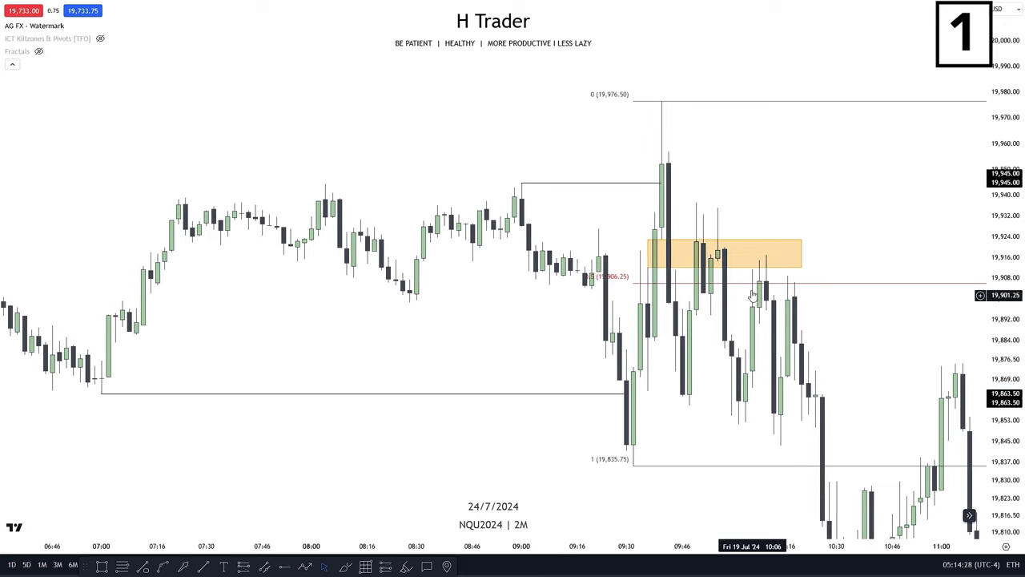
{"action": "scroll", "coordinate": [946, 245], "scroll_direction": "up", "scroll_amount": 3}
{"action": "scroll", "coordinate": [871, 369], "scroll_direction": "up", "scroll_amount": 2}
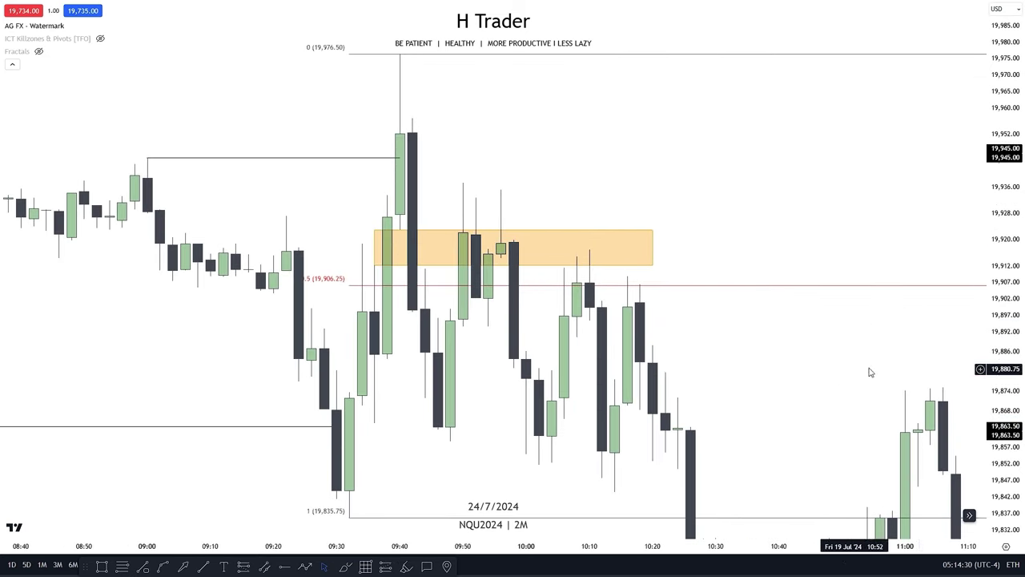
{"action": "left_click_drag", "start_coordinate": [993, 331], "coordinate": [992, 293]}
{"action": "scroll", "coordinate": [809, 349], "scroll_direction": "up", "scroll_amount": 1}
{"action": "left_click_drag", "start_coordinate": [789, 349], "coordinate": [829, 366]}
{"action": "scroll", "coordinate": [829, 366], "scroll_direction": "up", "scroll_amount": 1}
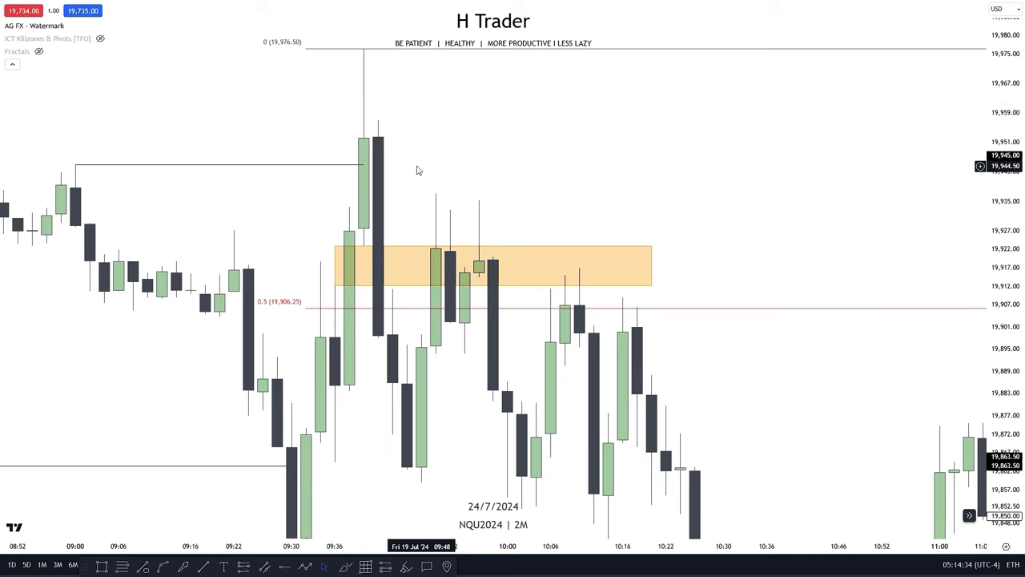
Step: Inspect the candles forming the orange zone after the 09:40 high and the price action around the zone near 09:50
{"action": "left_click_drag", "start_coordinate": [418, 168], "coordinate": [421, 153]}
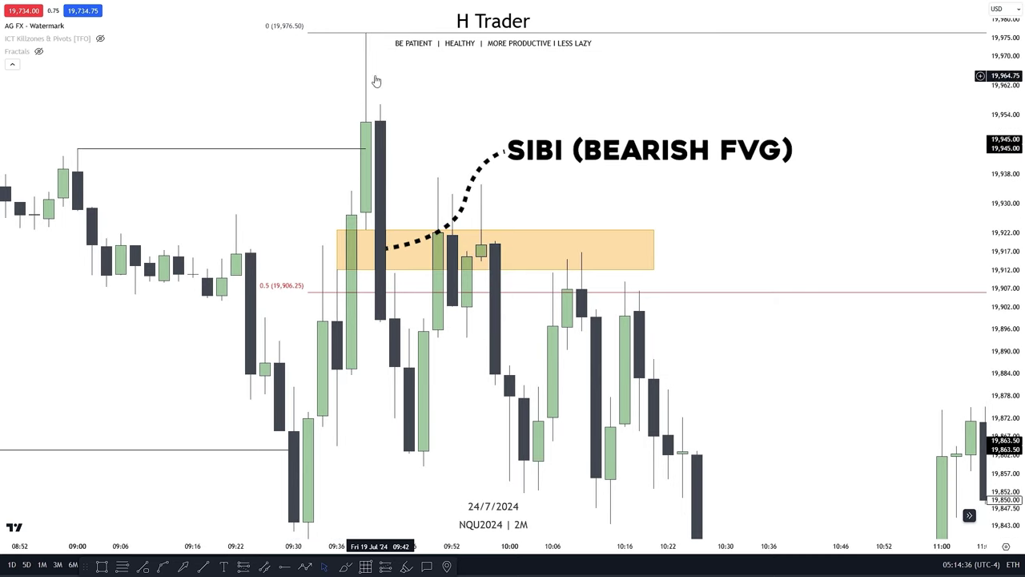
{"action": "mouse_move", "coordinate": [398, 193]}
{"action": "left_mouse_down"}
{"action": "mouse_move", "coordinate": [416, 190]}
{"action": "mouse_move", "coordinate": [392, 229]}
{"action": "left_mouse_up"}
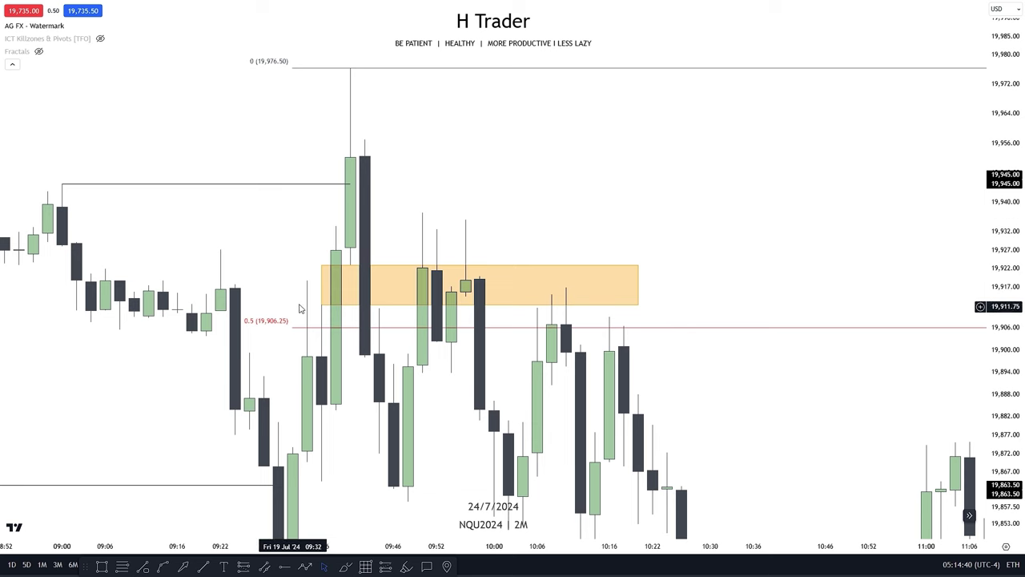
{"action": "left_click_drag", "start_coordinate": [393, 225], "coordinate": [362, 230]}
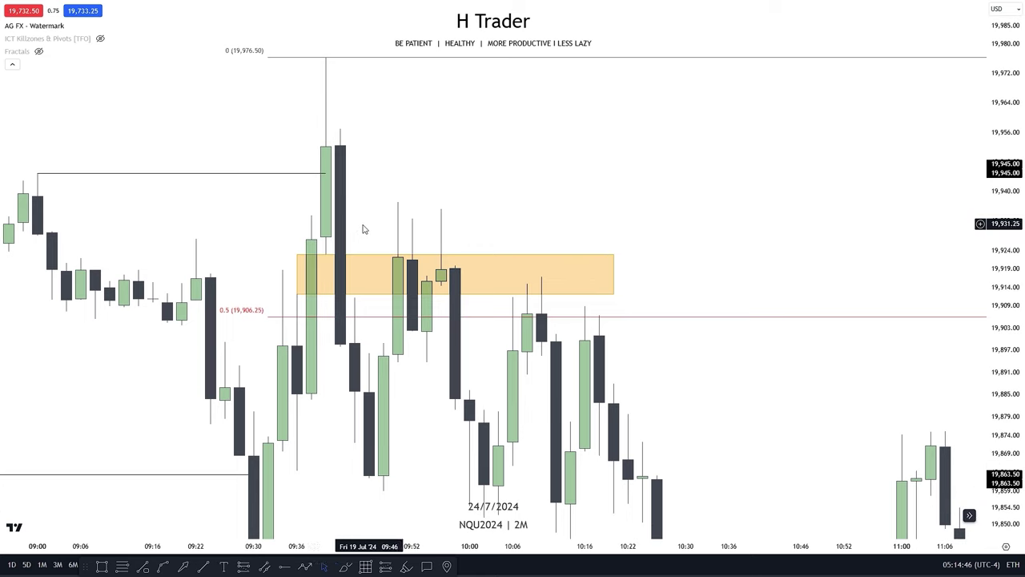
{"action": "left_click_drag", "start_coordinate": [655, 217], "coordinate": [676, 199]}
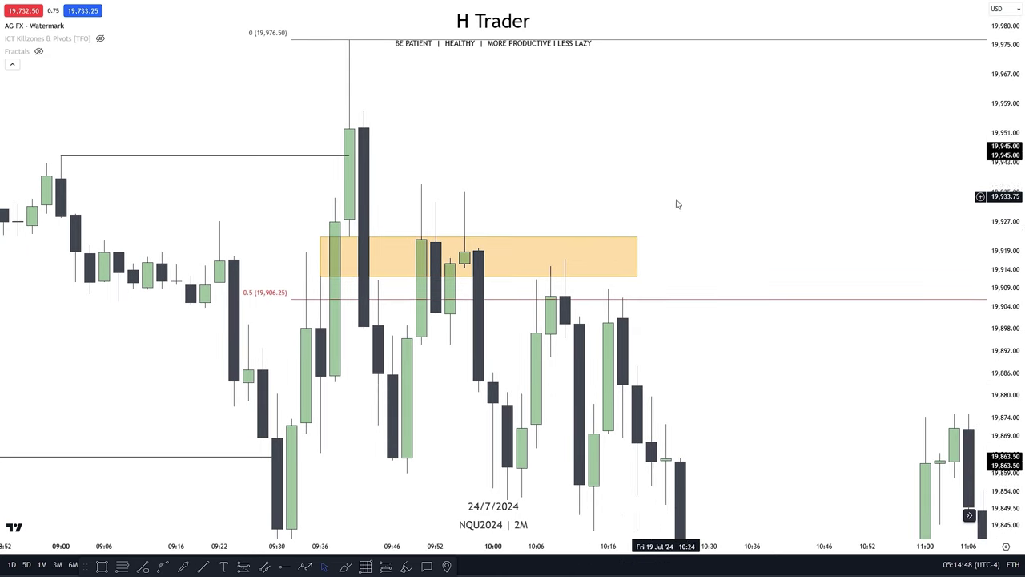
{"action": "left_click_drag", "start_coordinate": [1005, 228], "coordinate": [1005, 194]}
{"action": "left_click_drag", "start_coordinate": [641, 547], "coordinate": [618, 547]}
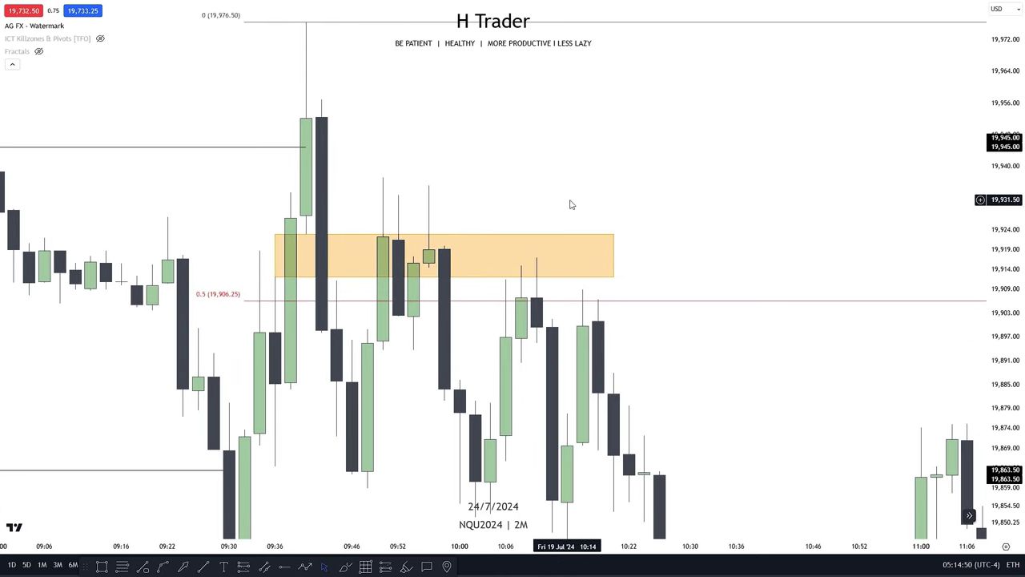
{"action": "left_click_drag", "start_coordinate": [534, 184], "coordinate": [561, 195]}
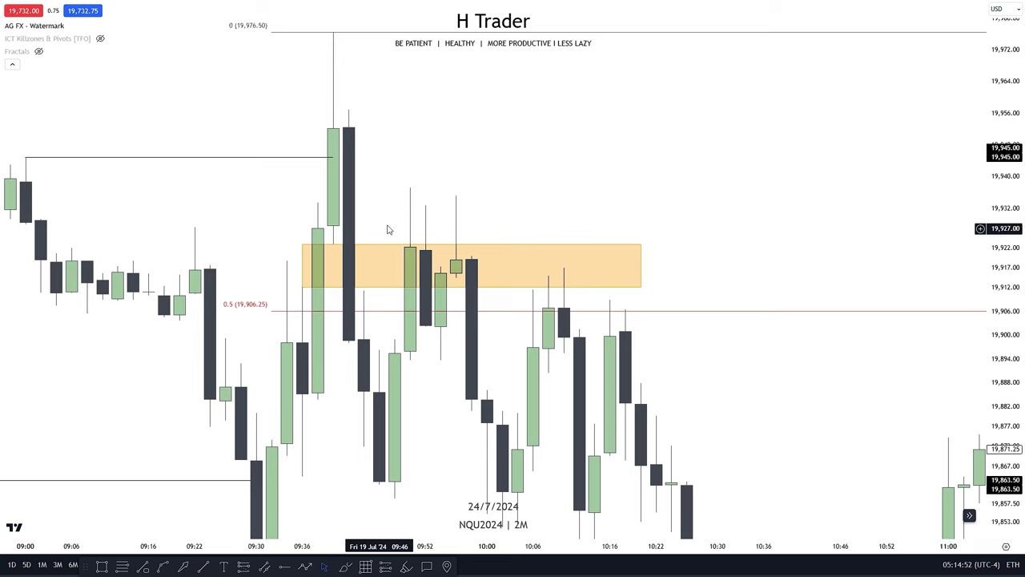
{"action": "left_click_drag", "start_coordinate": [389, 229], "coordinate": [385, 222]}
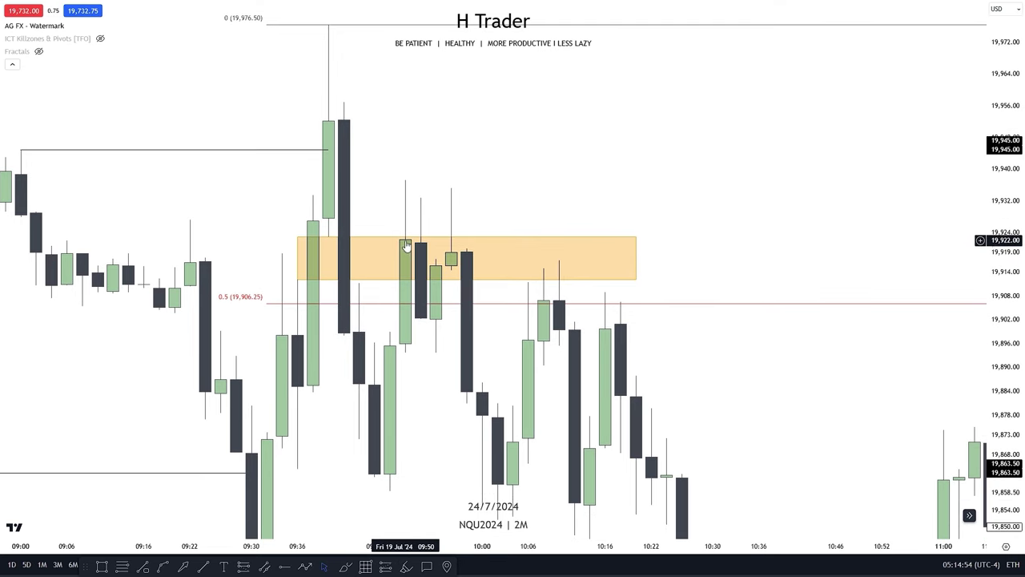
Step: Examine the price move after 10:20 on the two-minute chart relative to the orange zone and the 19,835.75 level
{"action": "scroll", "coordinate": [847, 403], "scroll_direction": "down", "scroll_amount": 5}
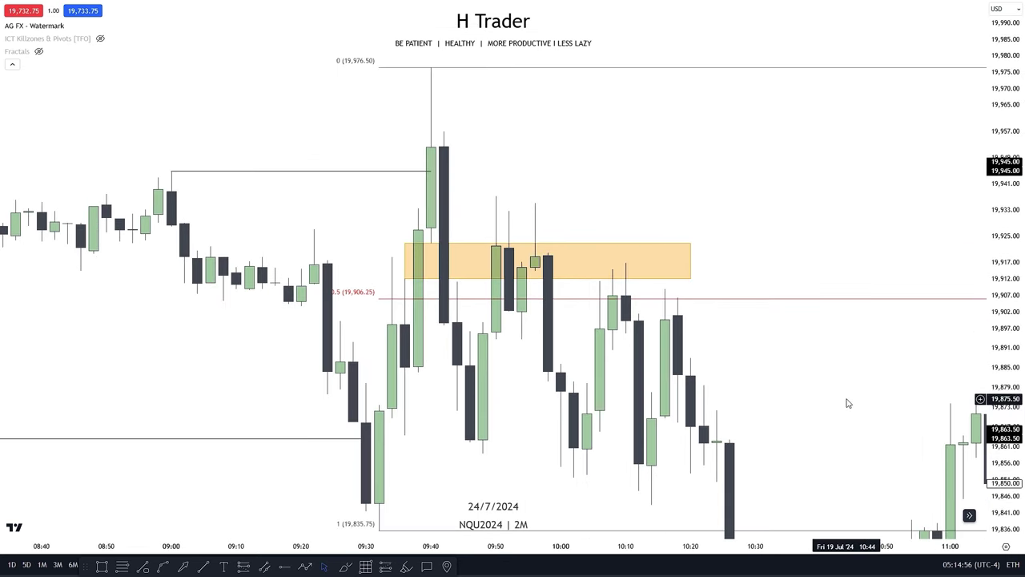
{"action": "left_click_drag", "start_coordinate": [830, 375], "coordinate": [695, 261]}
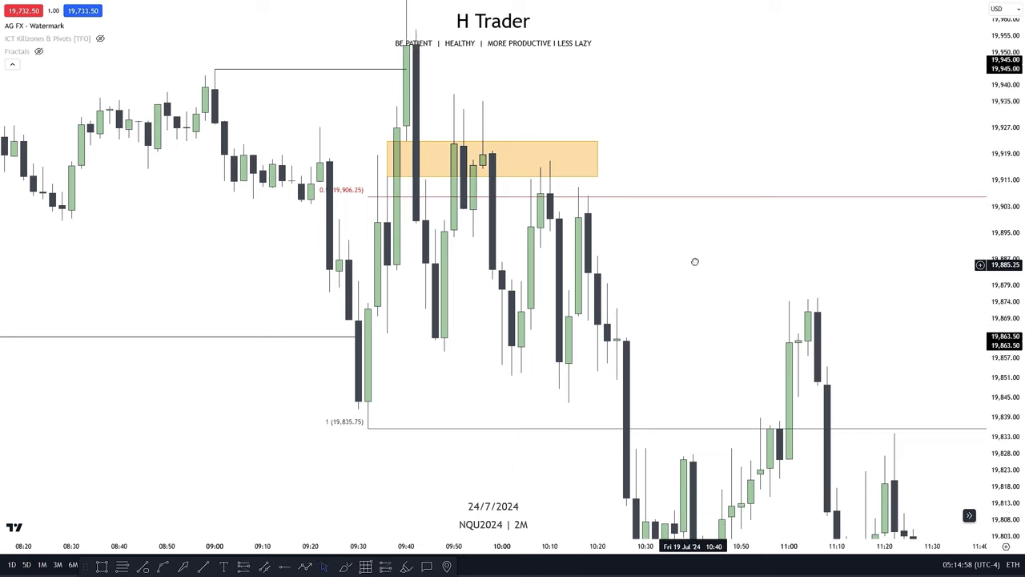
{"action": "scroll", "coordinate": [831, 337], "scroll_direction": "down", "scroll_amount": 1}
{"action": "scroll", "coordinate": [832, 337], "scroll_direction": "down", "scroll_amount": 1}
{"action": "left_click_drag", "start_coordinate": [832, 337], "coordinate": [796, 280]}
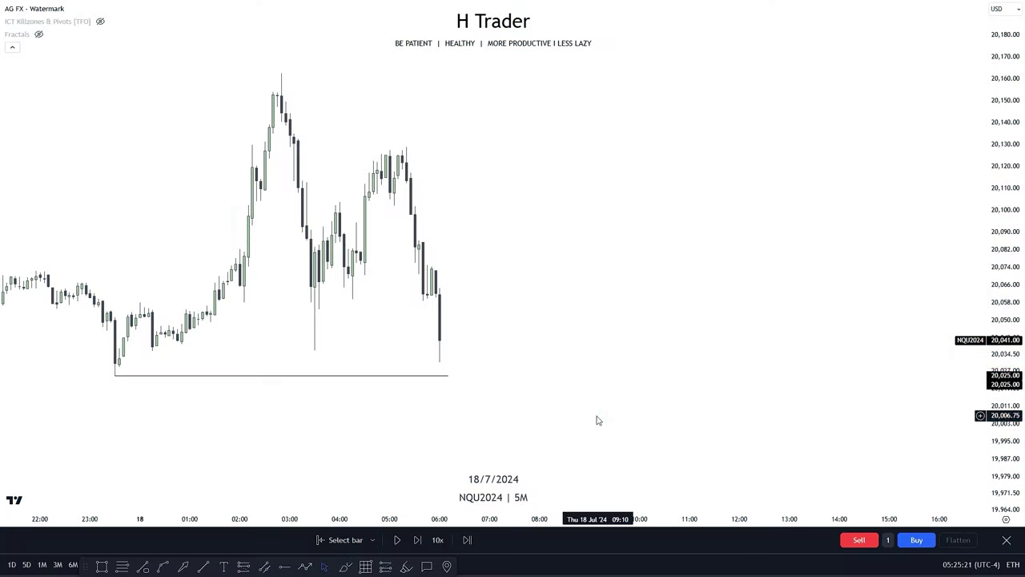
Step: Run the 18 July five-minute bar replay from about 06:00 past the marked 20,025.00 low to about 08:55
{"action": "left_click_drag", "start_coordinate": [559, 373], "coordinate": [587, 363]}
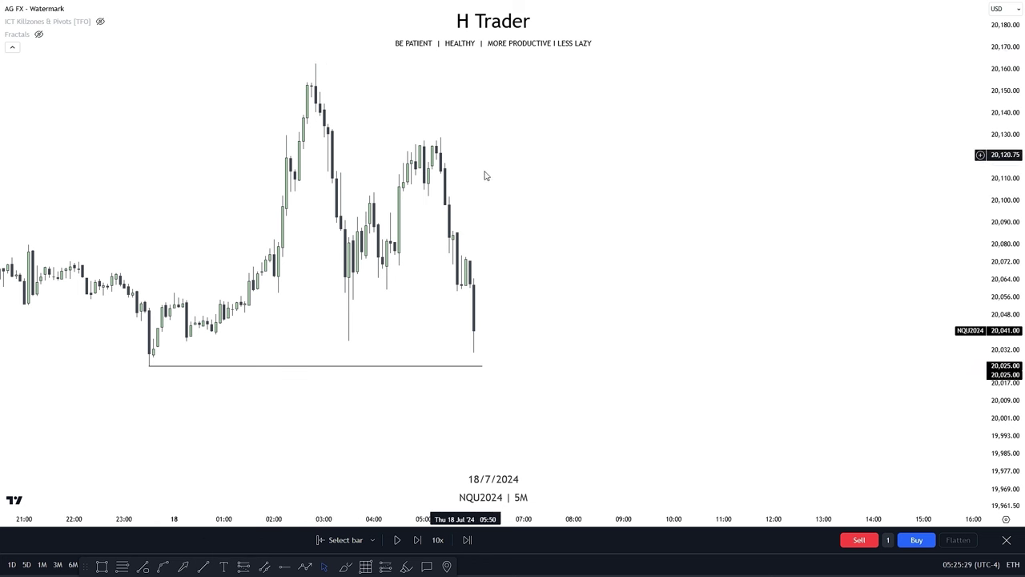
{"action": "left_click_drag", "start_coordinate": [664, 301], "coordinate": [647, 286]}
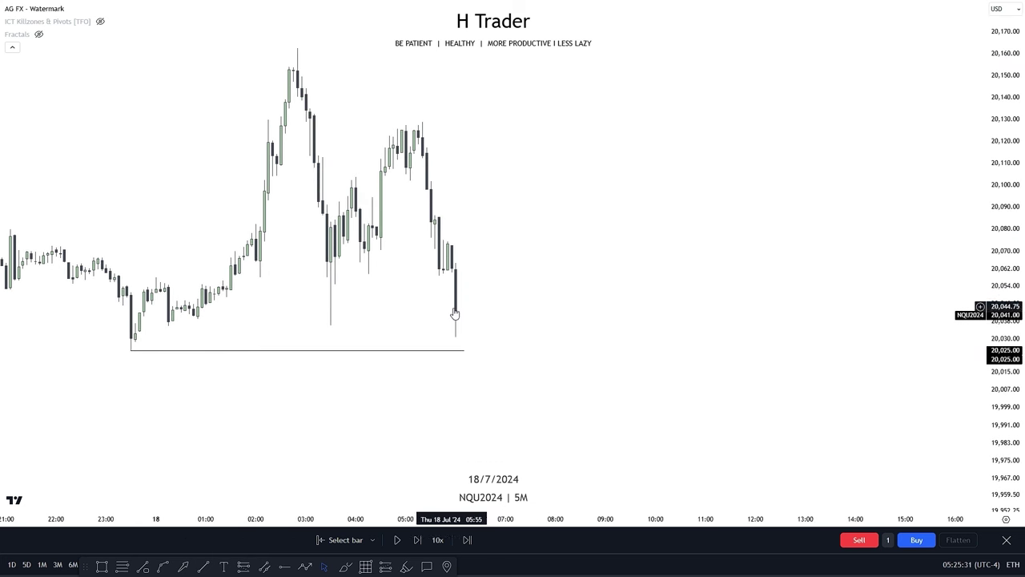
{"action": "left_click_drag", "start_coordinate": [562, 323], "coordinate": [566, 311]}
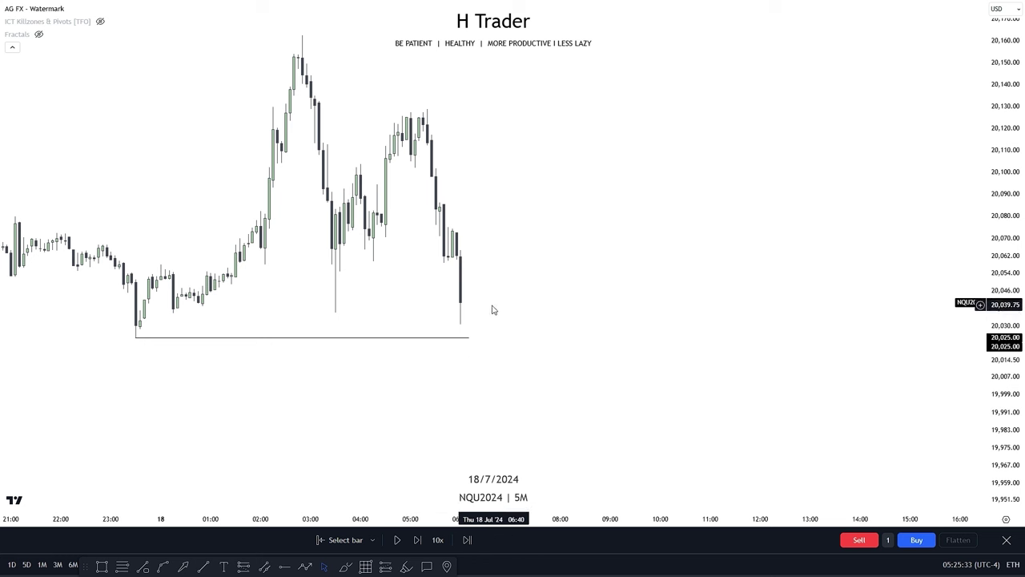
{"action": "left_click", "coordinate": [438, 338]}
{"action": "left_click_drag", "start_coordinate": [522, 350], "coordinate": [530, 335]}
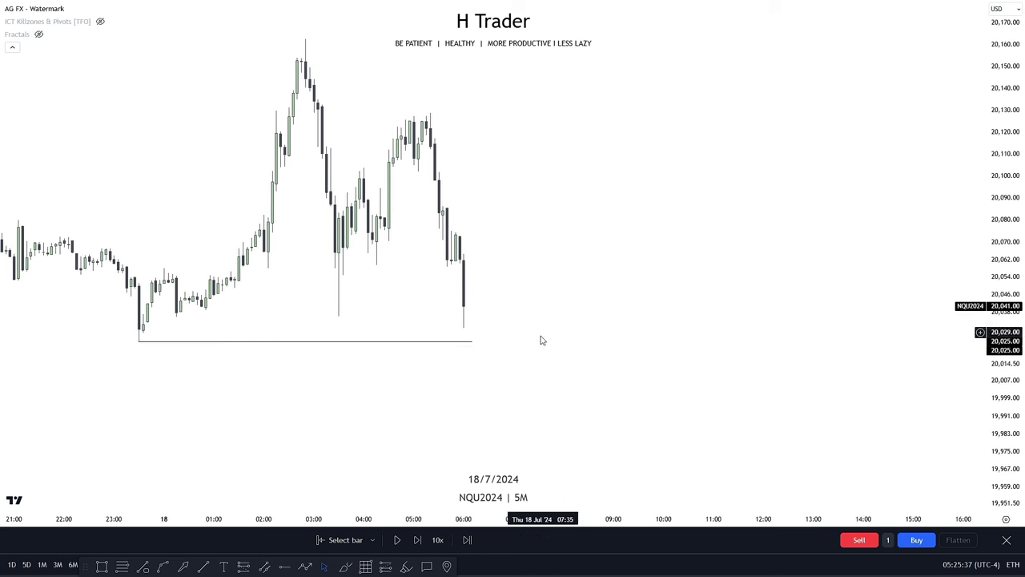
{"action": "left_click", "coordinate": [397, 539]}
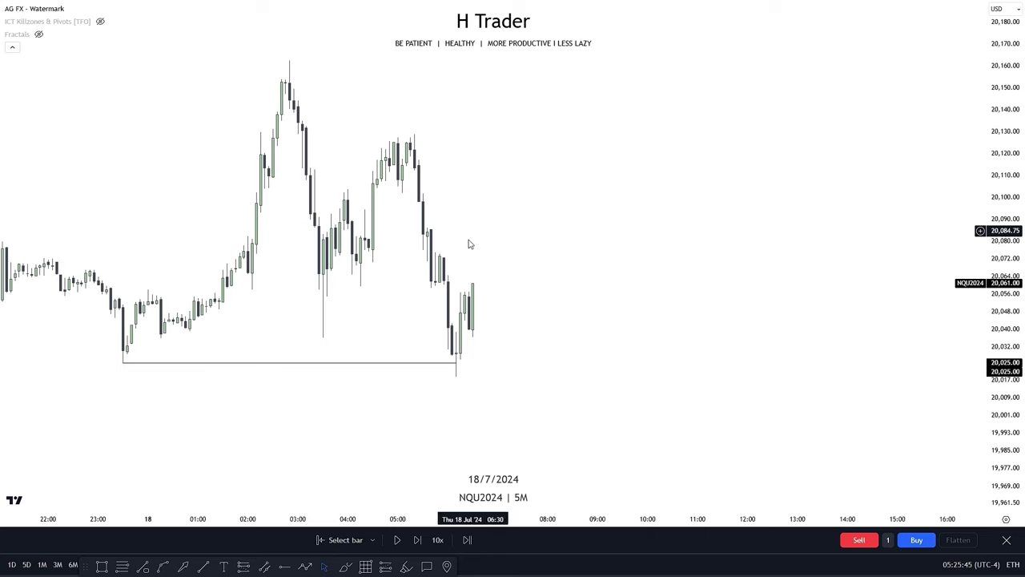
{"action": "left_click", "coordinate": [397, 540]}
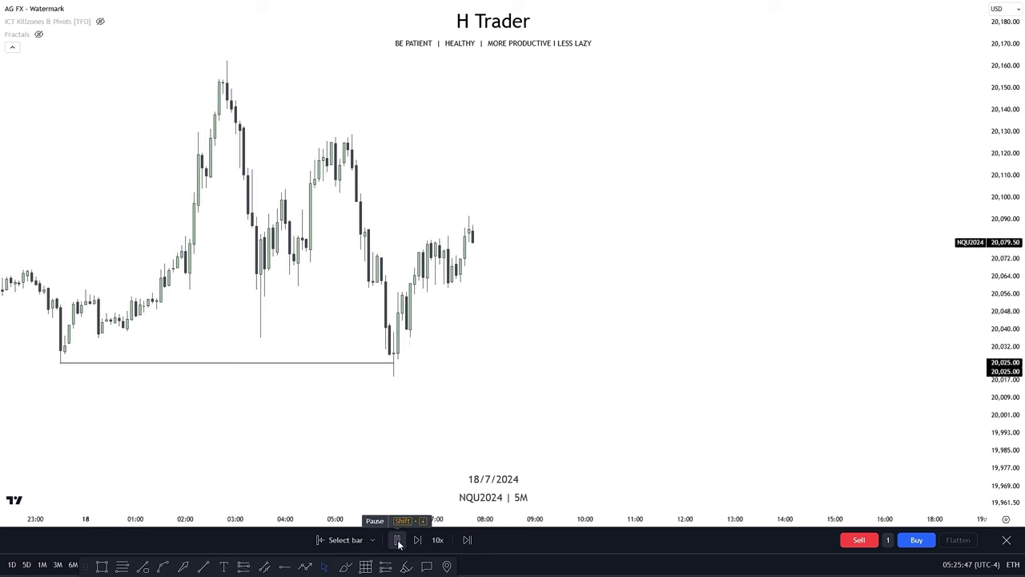
{"action": "left_click_drag", "start_coordinate": [502, 340], "coordinate": [559, 417]}
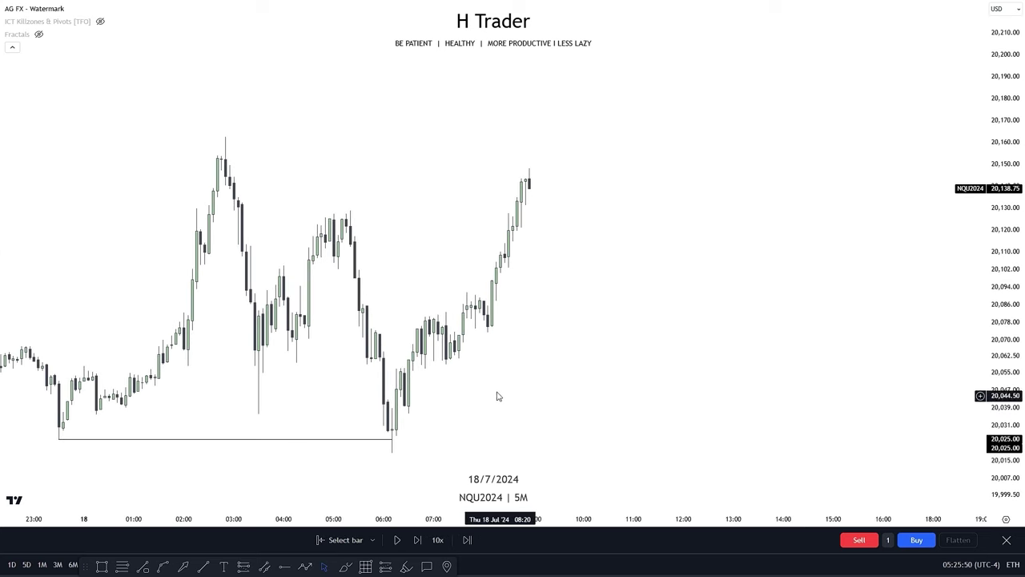
{"action": "key", "text": "shift+Right"}
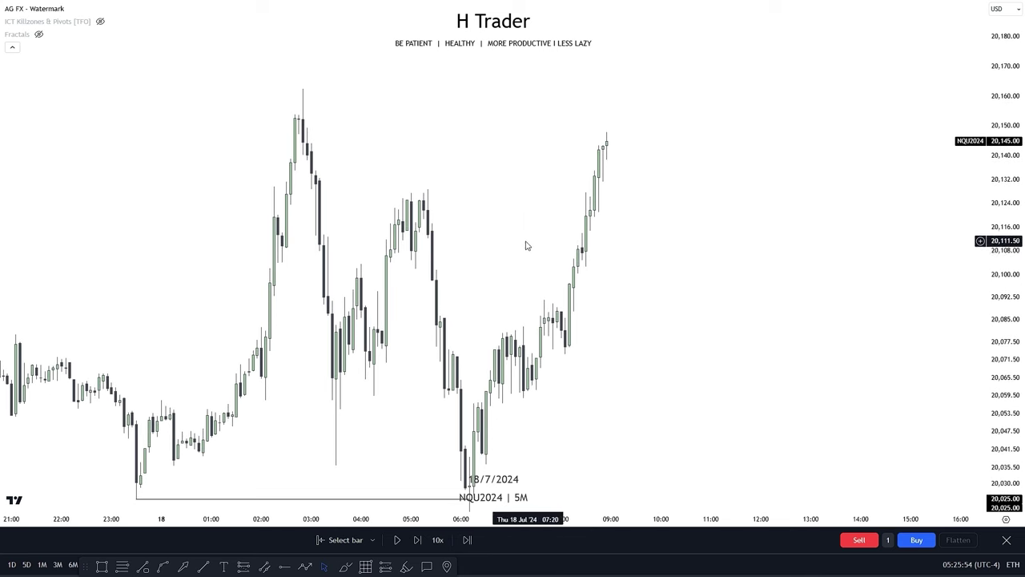
Step: Draw a short horizontal trend line at 20,127.50 across the highs between 05:00 and 05:20
{"action": "scroll", "coordinate": [522, 248], "scroll_direction": "up", "scroll_amount": 1}
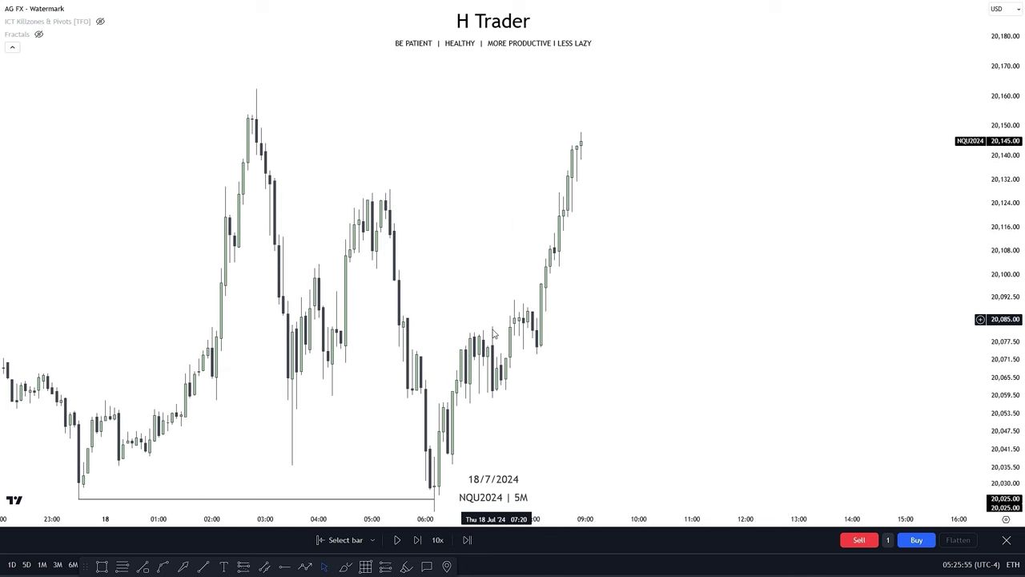
{"action": "left_click", "coordinate": [206, 566]}
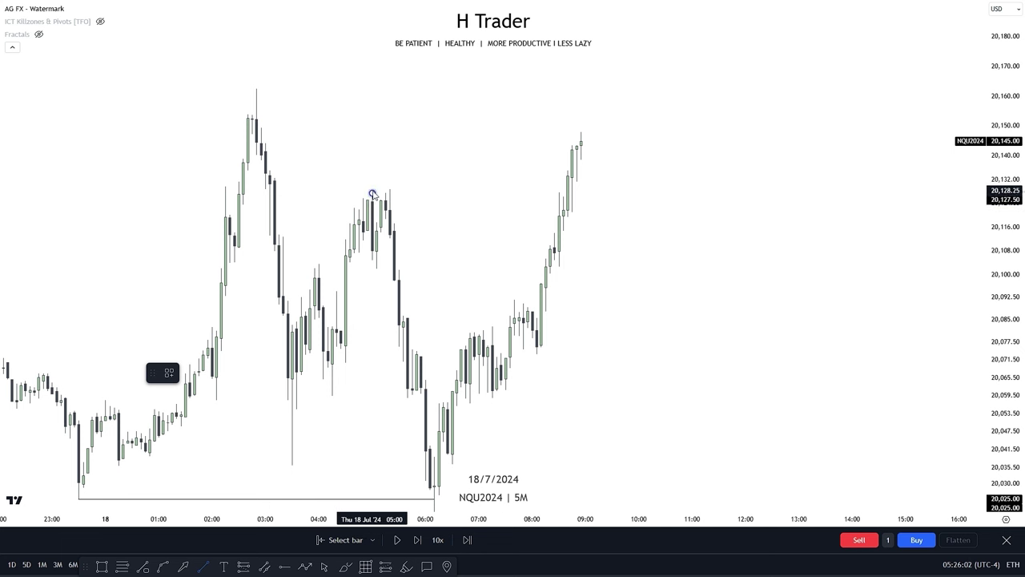
{"action": "left_click", "coordinate": [390, 194]}
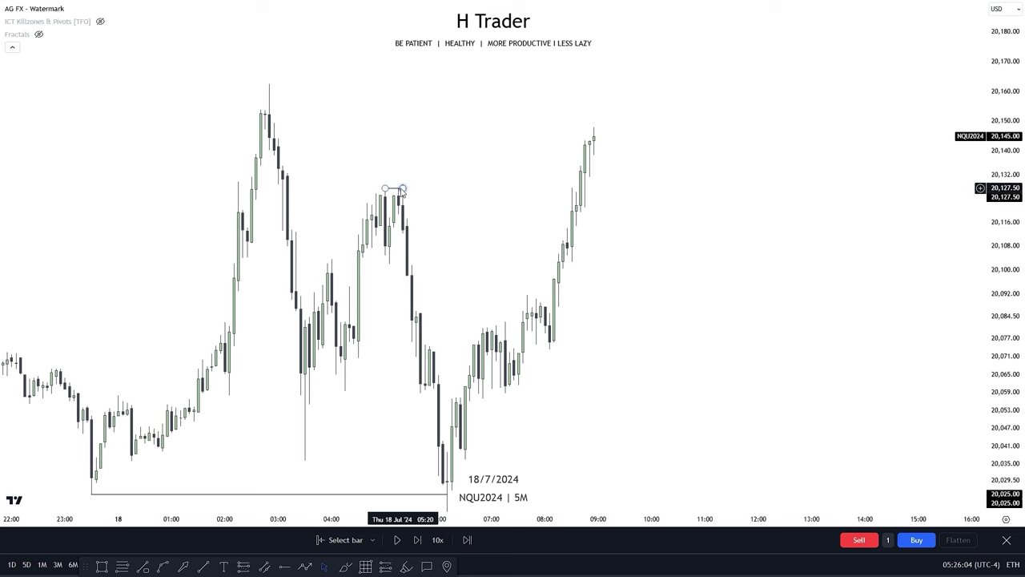
{"action": "left_click_drag", "start_coordinate": [451, 236], "coordinate": [464, 181]}
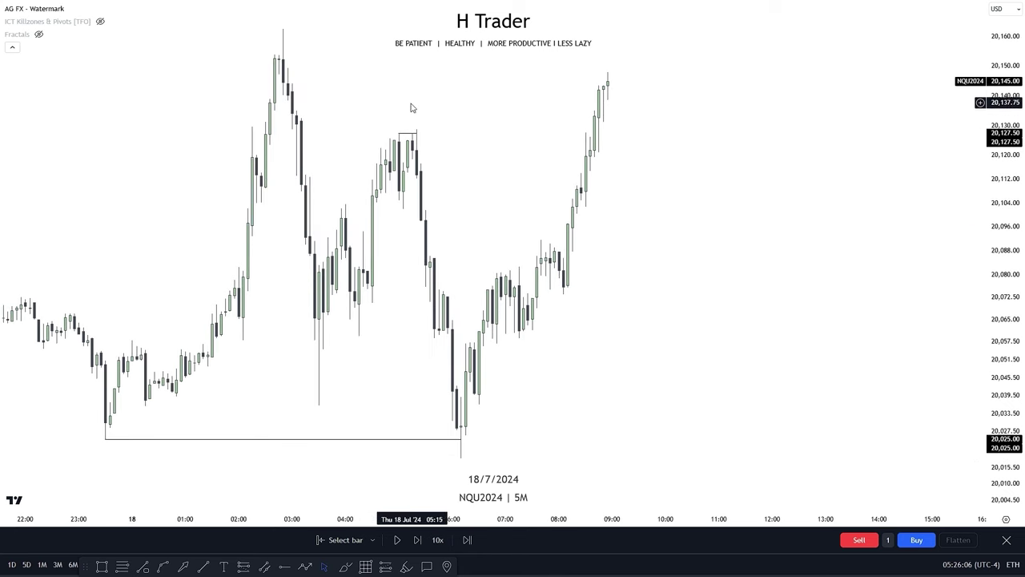
{"action": "left_click_drag", "start_coordinate": [538, 438], "coordinate": [583, 331]}
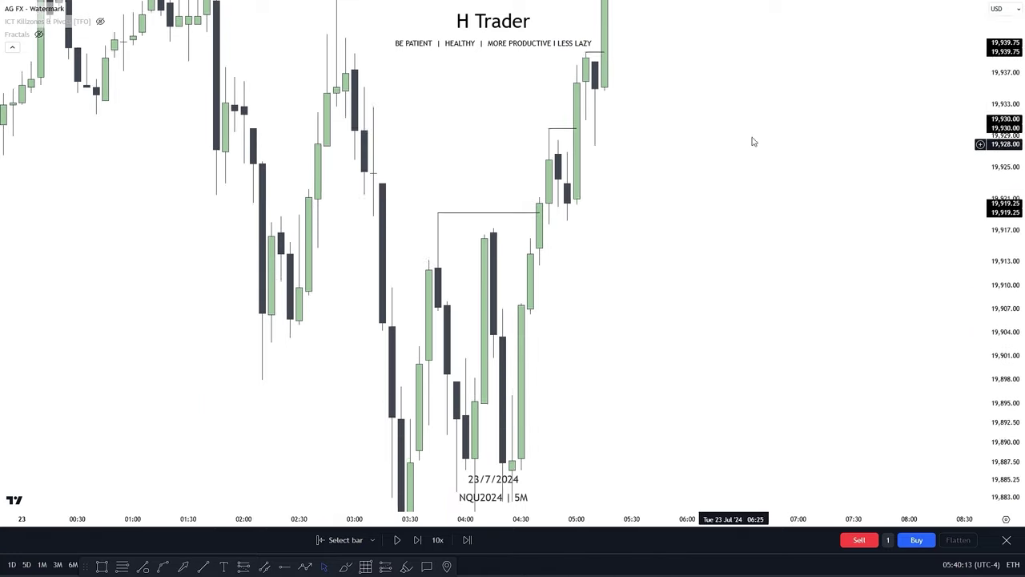
Step: Examine the marked highs at 19,919.25, 19,930.00, 19,939.75 and 19,947.25 on the 23 July five-minute chart
{"action": "scroll", "coordinate": [889, 321], "scroll_direction": "down", "scroll_amount": 1}
{"action": "left_click_drag", "start_coordinate": [1010, 256], "coordinate": [1010, 60]}
{"action": "left_click_drag", "start_coordinate": [712, 282], "coordinate": [752, 342]}
{"action": "scroll", "coordinate": [752, 343], "scroll_direction": "up", "scroll_amount": 2}
{"action": "left_click_drag", "start_coordinate": [1010, 325], "coordinate": [1009, 251]}
{"action": "scroll", "coordinate": [629, 340], "scroll_direction": "up", "scroll_amount": 1}
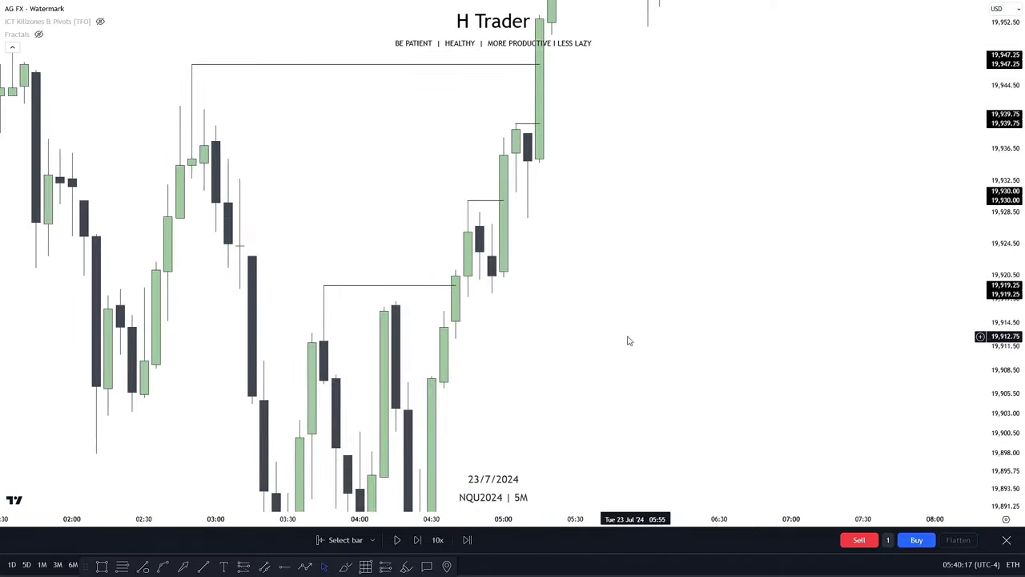
{"action": "left_click_drag", "start_coordinate": [396, 309], "coordinate": [420, 389]}
{"action": "left_click_drag", "start_coordinate": [1017, 265], "coordinate": [1015, 190]}
{"action": "scroll", "coordinate": [594, 275], "scroll_direction": "up", "scroll_amount": 1}
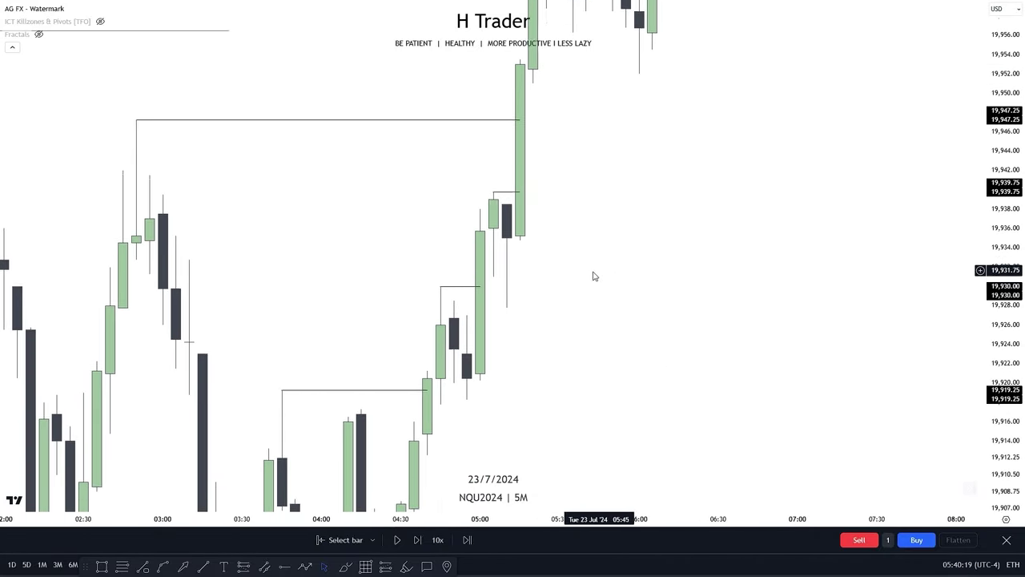
{"action": "left_click_drag", "start_coordinate": [536, 332], "coordinate": [552, 346]}
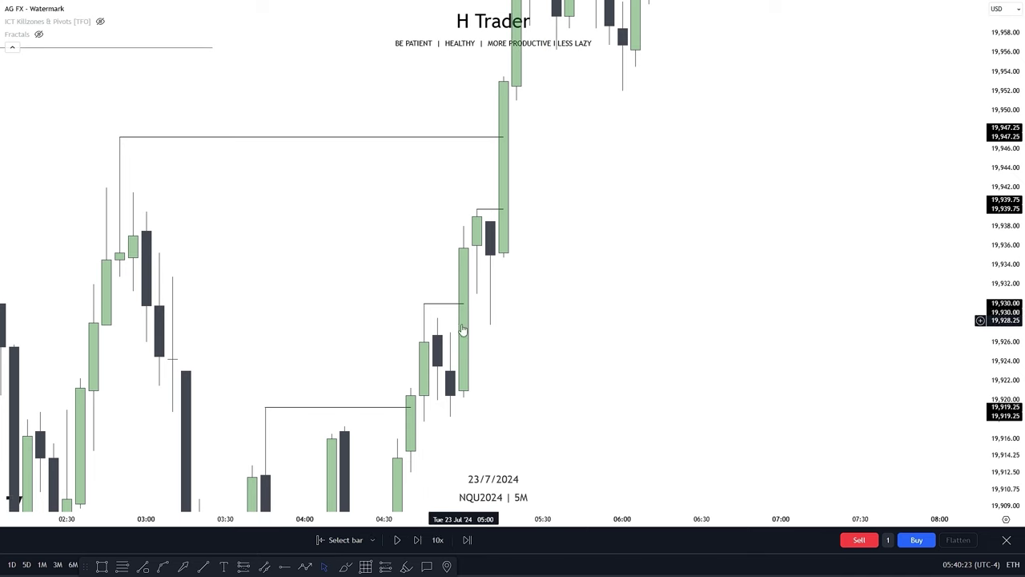
Step: Follow the 23 July price action past the lines at 19,971.50 and 19,972.00 to the orange zone and retracement levels
{"action": "left_click_drag", "start_coordinate": [588, 205], "coordinate": [536, 265]}
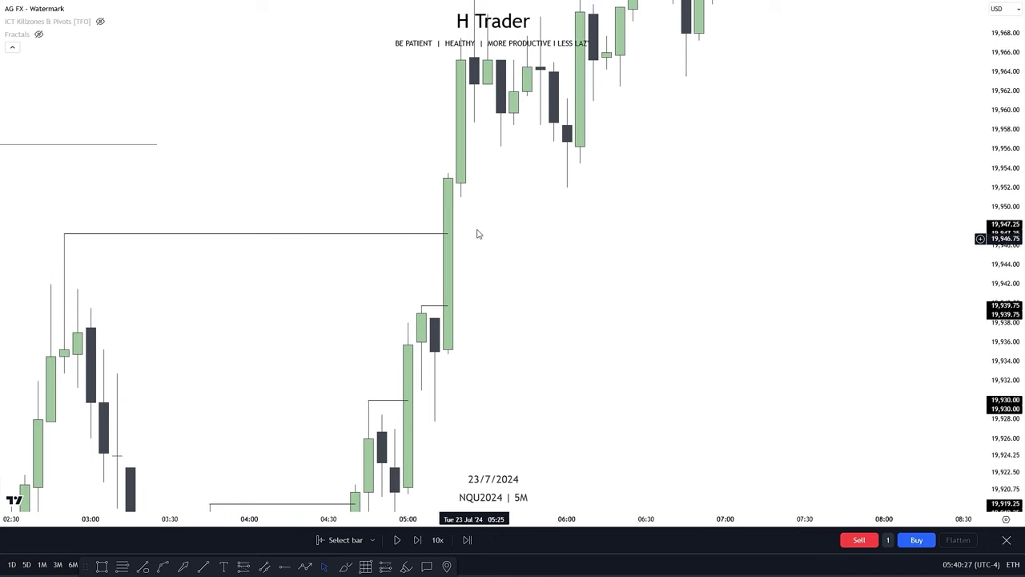
{"action": "left_click_drag", "start_coordinate": [557, 215], "coordinate": [491, 362]}
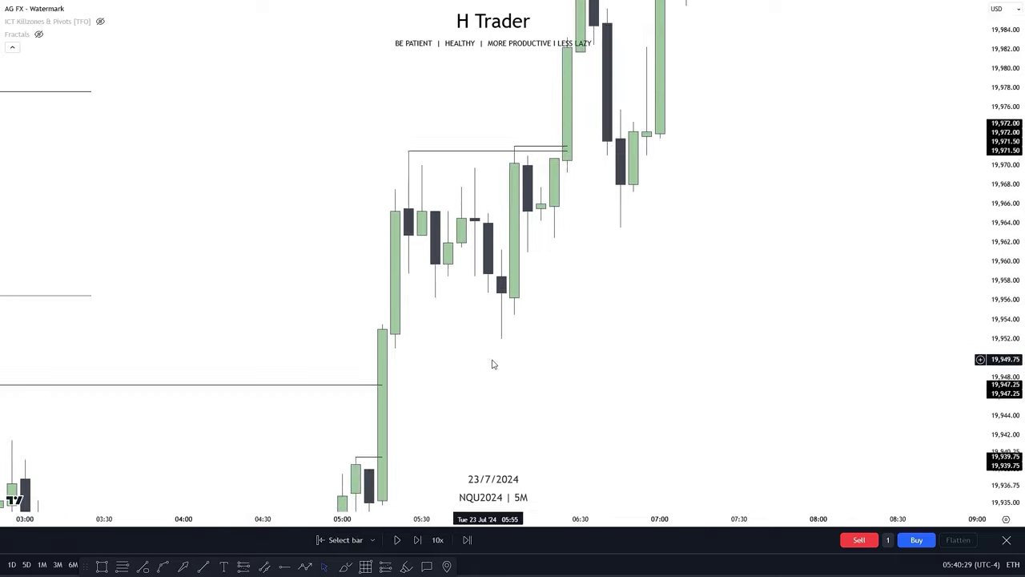
{"action": "left_click_drag", "start_coordinate": [618, 155], "coordinate": [583, 241]}
{"action": "scroll", "coordinate": [713, 146], "scroll_direction": "down", "scroll_amount": 1}
{"action": "left_click_drag", "start_coordinate": [723, 146], "coordinate": [653, 334]}
{"action": "scroll", "coordinate": [732, 222], "scroll_direction": "down", "scroll_amount": 2}
{"action": "left_click_drag", "start_coordinate": [999, 205], "coordinate": [889, 362]}
{"action": "scroll", "coordinate": [763, 348], "scroll_direction": "down", "scroll_amount": 5}
{"action": "scroll", "coordinate": [695, 262], "scroll_direction": "down", "scroll_amount": 3}
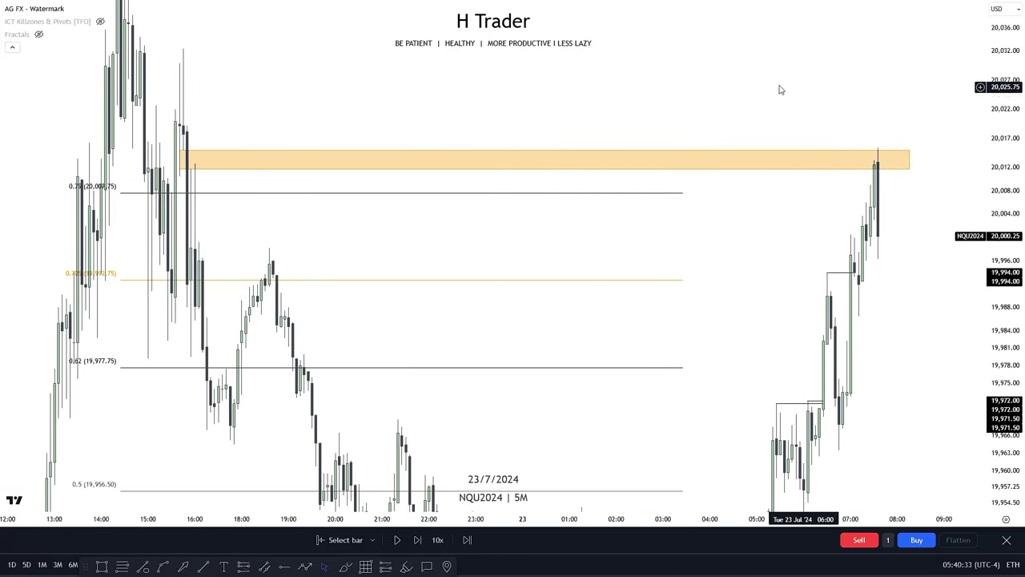
{"action": "left_click_drag", "start_coordinate": [437, 240], "coordinate": [459, 239]}
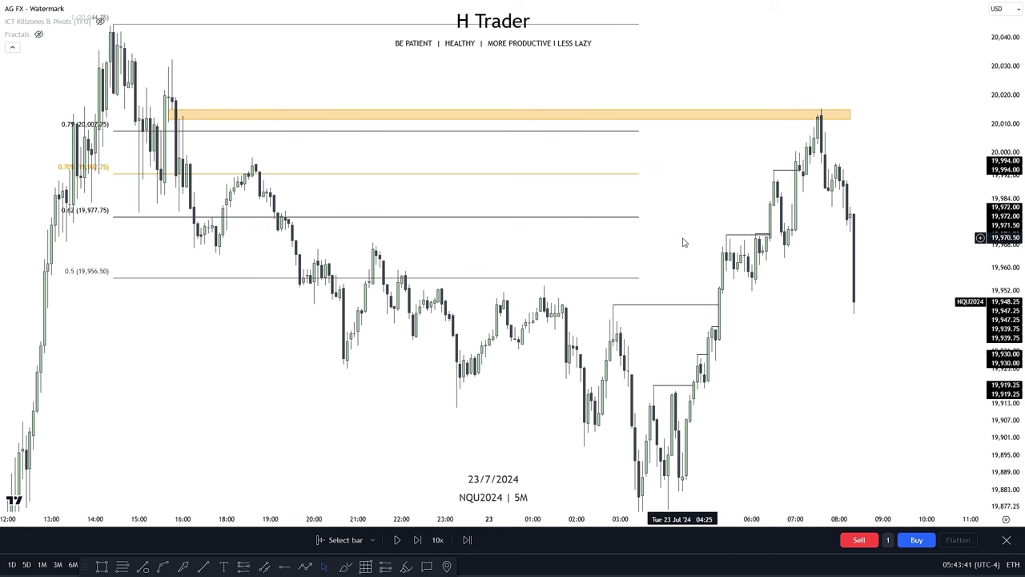
{"action": "left_click_drag", "start_coordinate": [683, 237], "coordinate": [689, 245]}
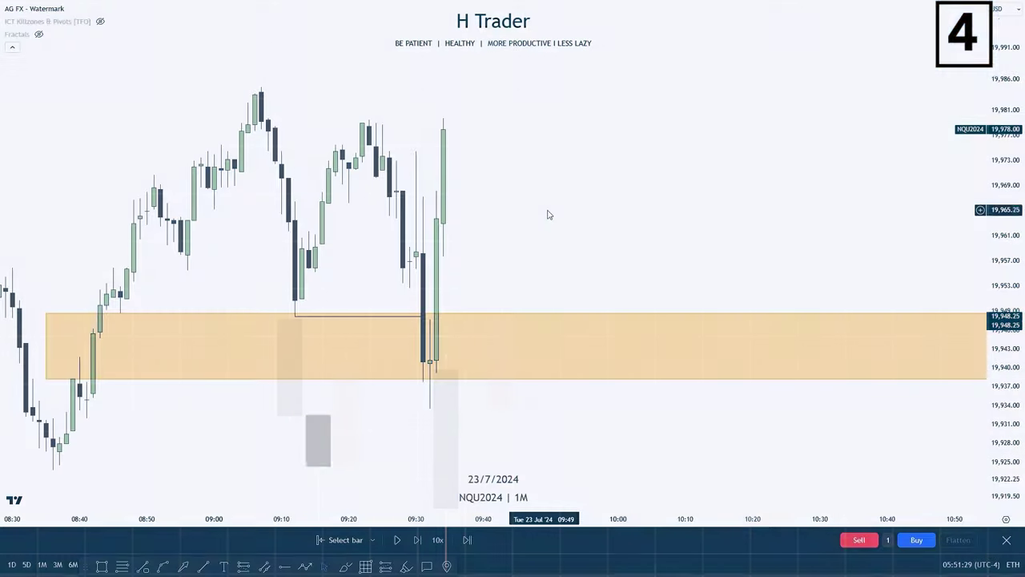
Step: Examine the break below the 19,948.25 line into the orange zone and the rebound on the 23 July one-minute chart
{"action": "left_click_drag", "start_coordinate": [549, 229], "coordinate": [549, 197]}
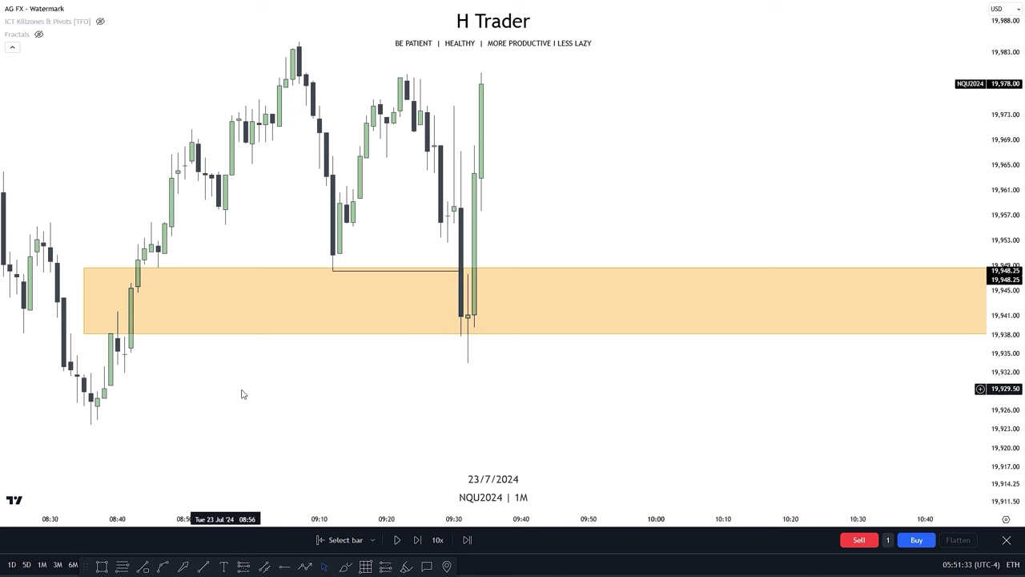
{"action": "left_click_drag", "start_coordinate": [342, 387], "coordinate": [283, 381]}
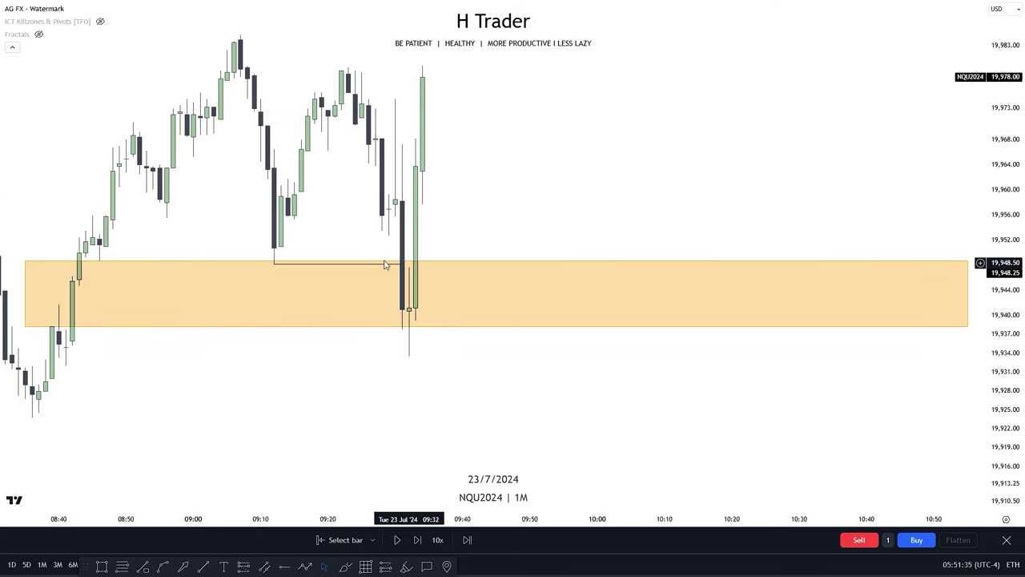
{"action": "scroll", "coordinate": [625, 224], "scroll_direction": "left", "scroll_amount": 5}
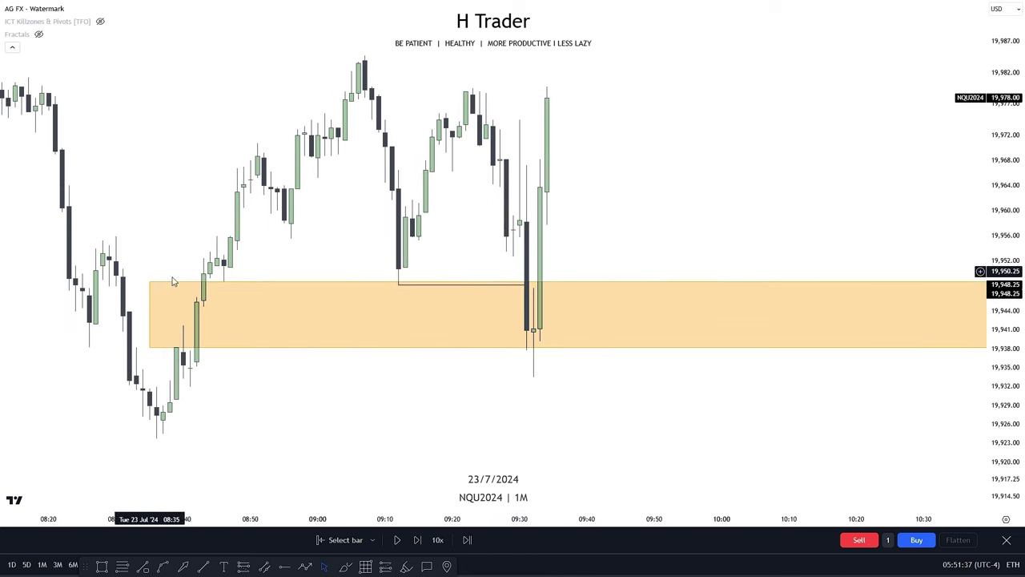
{"action": "scroll", "coordinate": [465, 297], "scroll_direction": "right", "scroll_amount": 4}
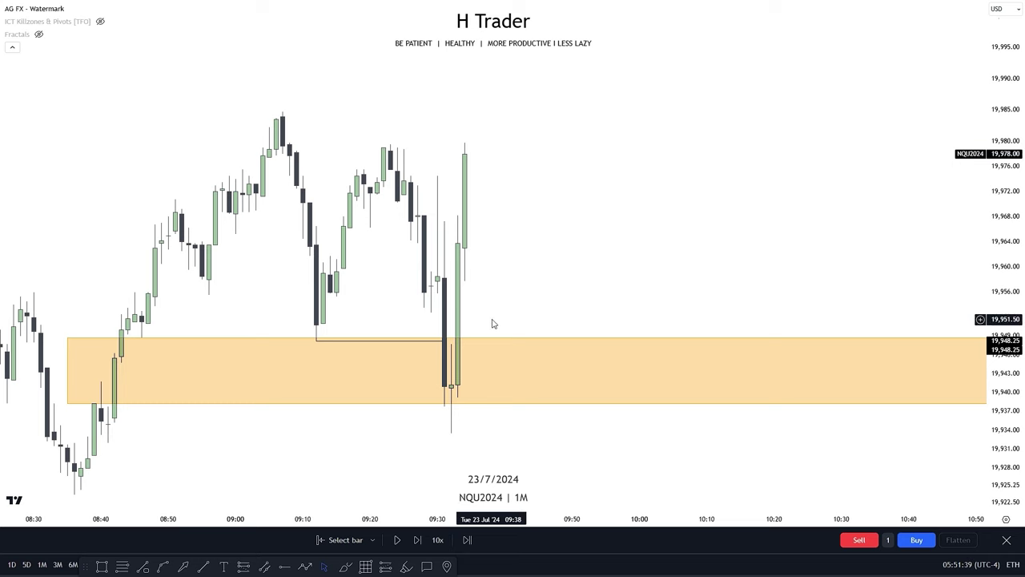
{"action": "scroll", "coordinate": [486, 227], "scroll_direction": "up", "scroll_amount": 2}
{"action": "left_click_drag", "start_coordinate": [491, 311], "coordinate": [496, 245]}
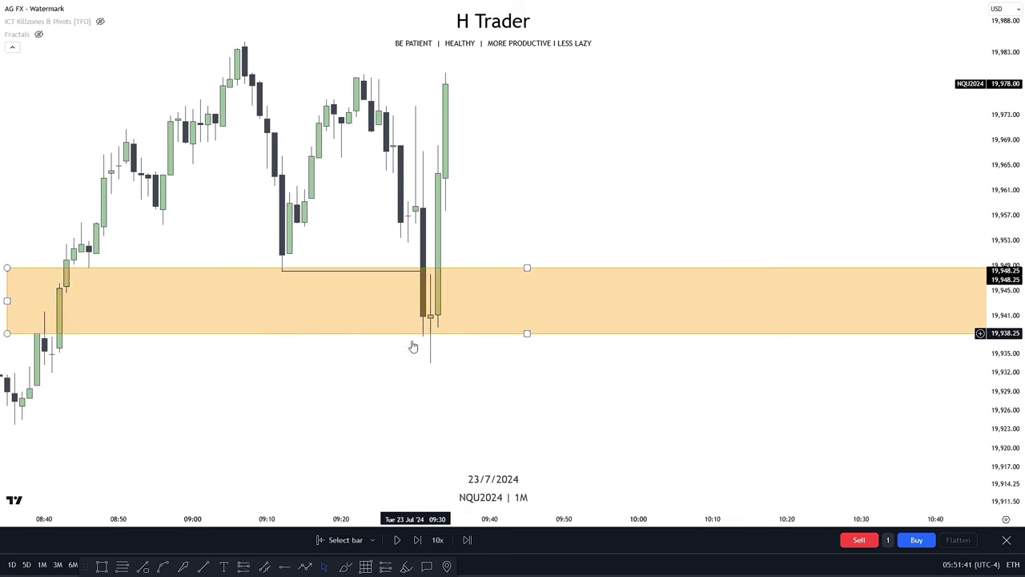
{"action": "scroll", "coordinate": [574, 206], "scroll_direction": "left", "scroll_amount": 5}
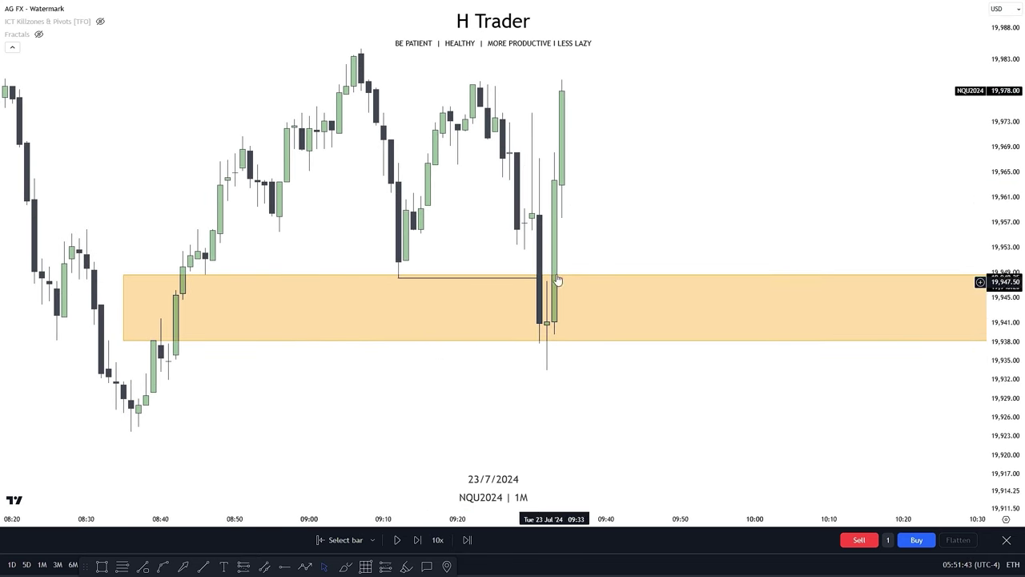
{"action": "scroll", "coordinate": [610, 240], "scroll_direction": "up", "scroll_amount": 1}
{"action": "scroll", "coordinate": [608, 265], "scroll_direction": "up", "scroll_amount": 2}
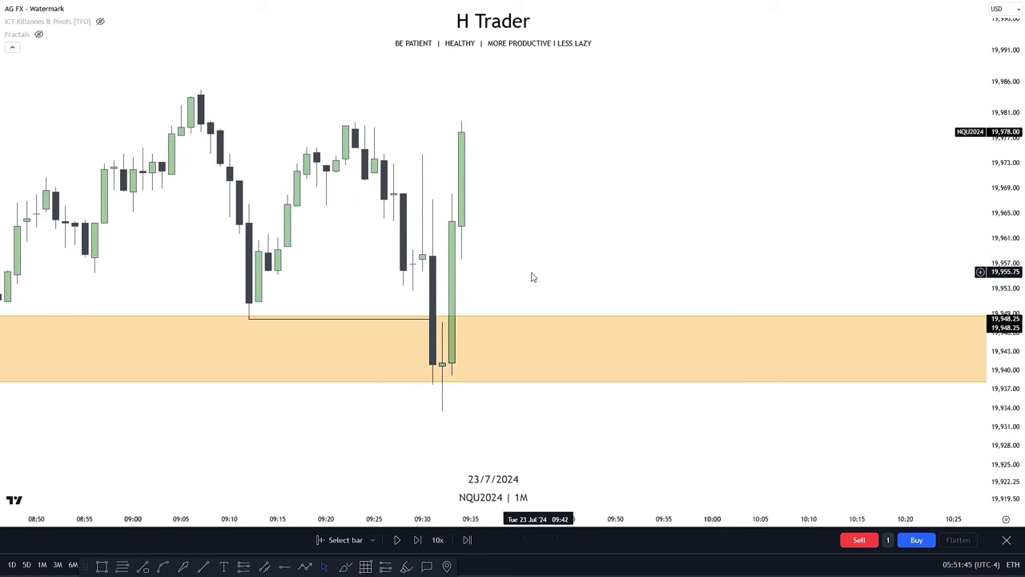
Step: Draw a short horizontal trend line at 19,958.25 from the open of the 09:31 down candle to about 09:41
{"action": "left_click", "coordinate": [206, 567]}
{"action": "left_click", "coordinate": [424, 256]}
{"action": "left_click", "coordinate": [528, 256]}
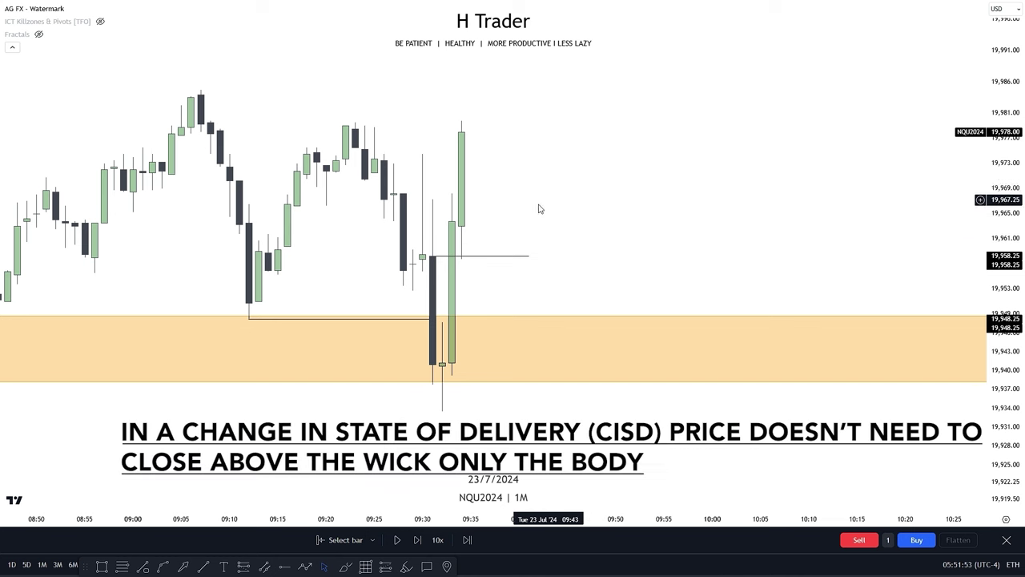
Step: Place a long position at the 19,958.25 line with its stop at 19,948.00 and target at 19,968.50
{"action": "left_click_drag", "start_coordinate": [485, 279], "coordinate": [491, 263]}
{"action": "left_click_drag", "start_coordinate": [600, 238], "coordinate": [648, 251]}
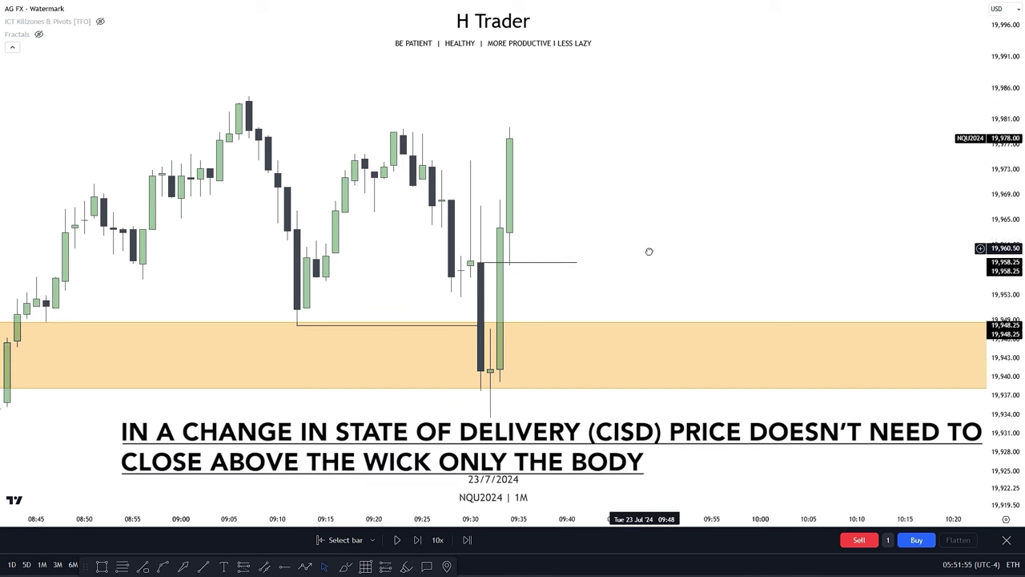
{"action": "left_click_drag", "start_coordinate": [497, 298], "coordinate": [440, 290]}
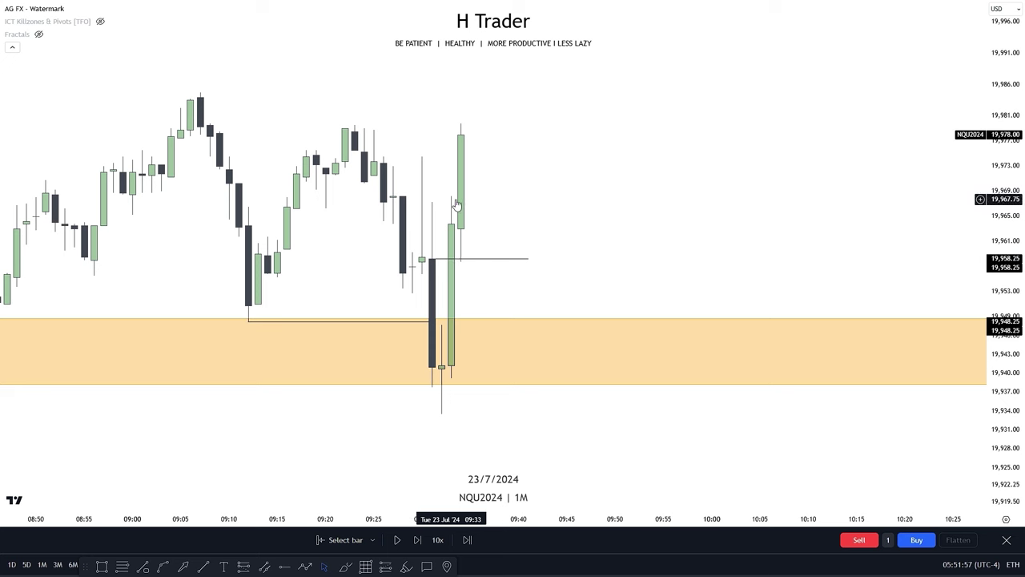
{"action": "left_click_drag", "start_coordinate": [453, 206], "coordinate": [459, 212]}
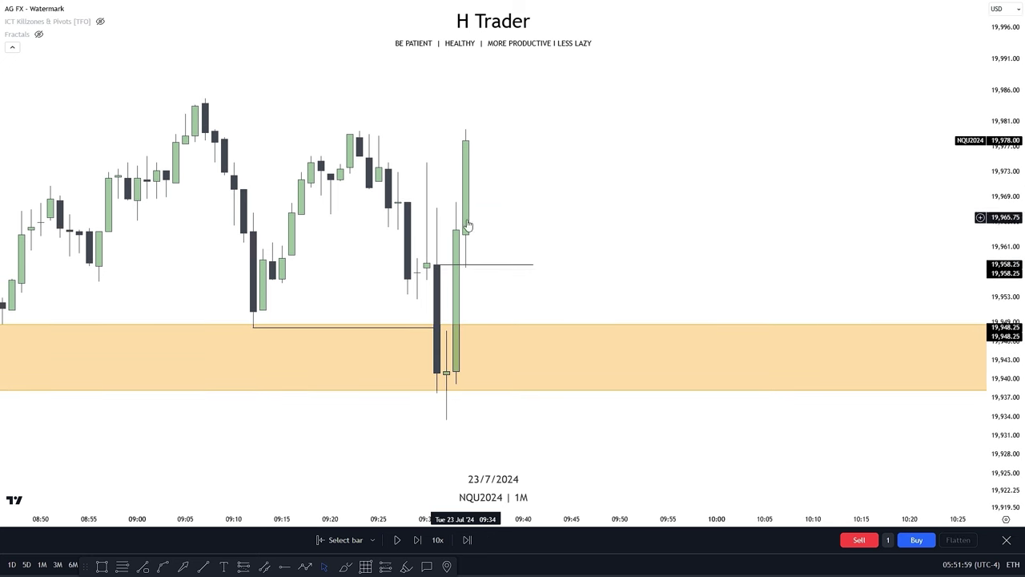
{"action": "left_click_drag", "start_coordinate": [481, 279], "coordinate": [455, 280]}
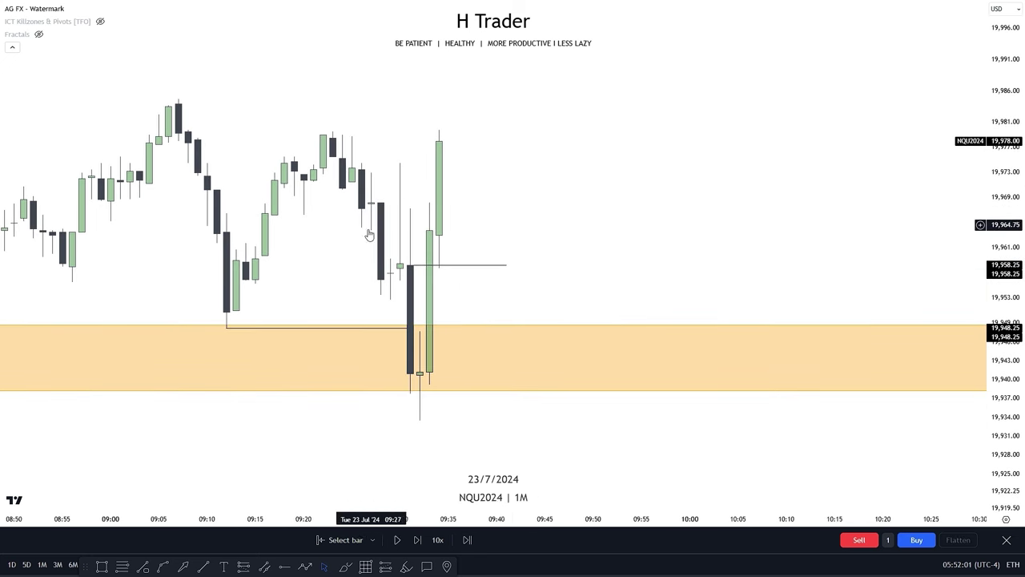
{"action": "left_click_drag", "start_coordinate": [535, 253], "coordinate": [555, 265]}
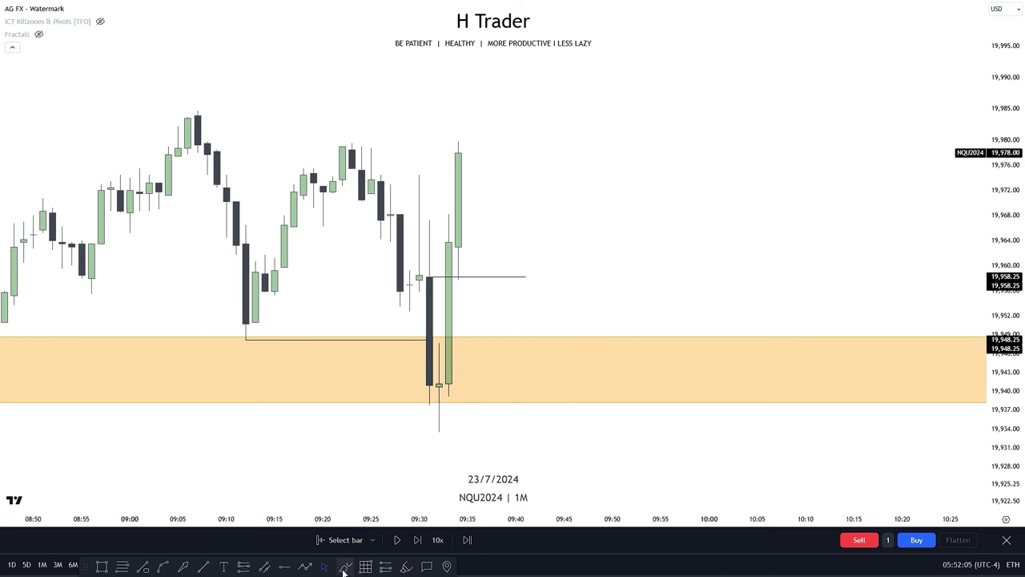
{"action": "left_click", "coordinate": [385, 566]}
{"action": "left_click", "coordinate": [427, 277]}
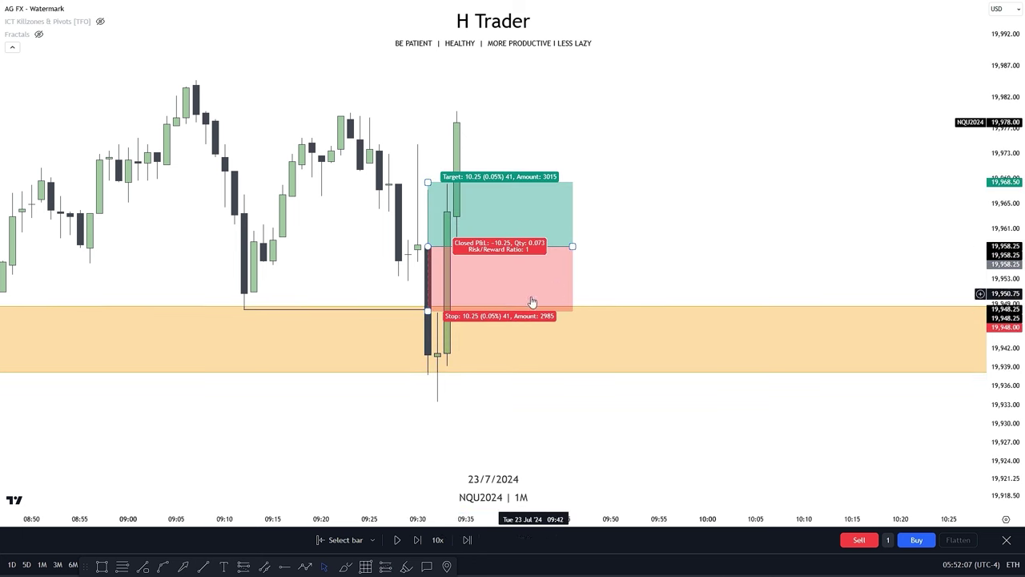
{"action": "left_click_drag", "start_coordinate": [630, 254], "coordinate": [647, 320]}
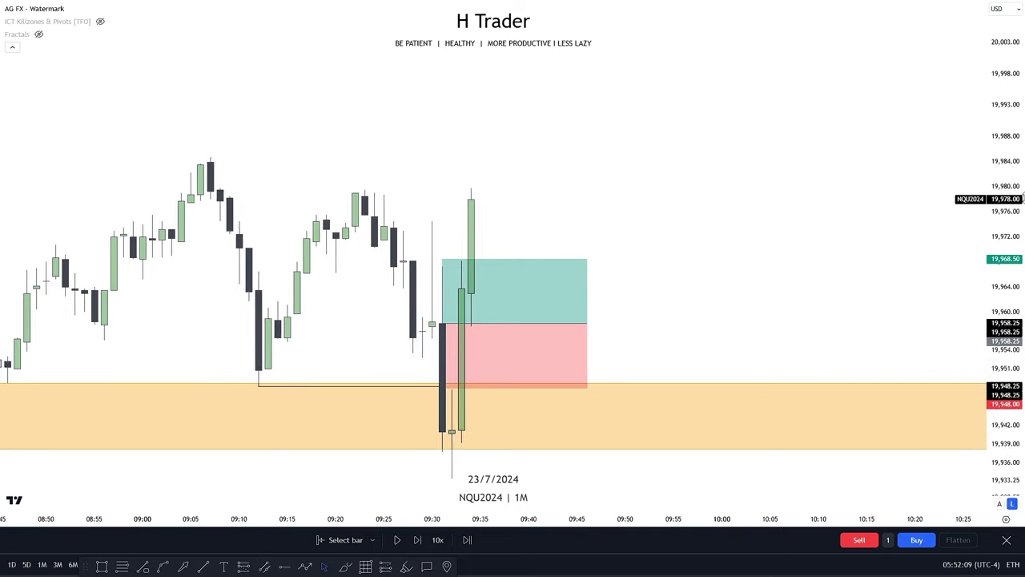
Step: Run the 23 July one-minute bar replay from 09:34 past the long position's target to about 09:42
{"action": "left_click_drag", "start_coordinate": [1005, 297], "coordinate": [1005, 336]}
{"action": "scroll", "coordinate": [764, 263], "scroll_direction": "down", "scroll_amount": 1}
{"action": "scroll", "coordinate": [767, 258], "scroll_direction": "down", "scroll_amount": 1}
{"action": "left_click_drag", "start_coordinate": [778, 236], "coordinate": [691, 252]}
{"action": "scroll", "coordinate": [743, 248], "scroll_direction": "down", "scroll_amount": 1}
{"action": "scroll", "coordinate": [679, 236], "scroll_direction": "down", "scroll_amount": 1}
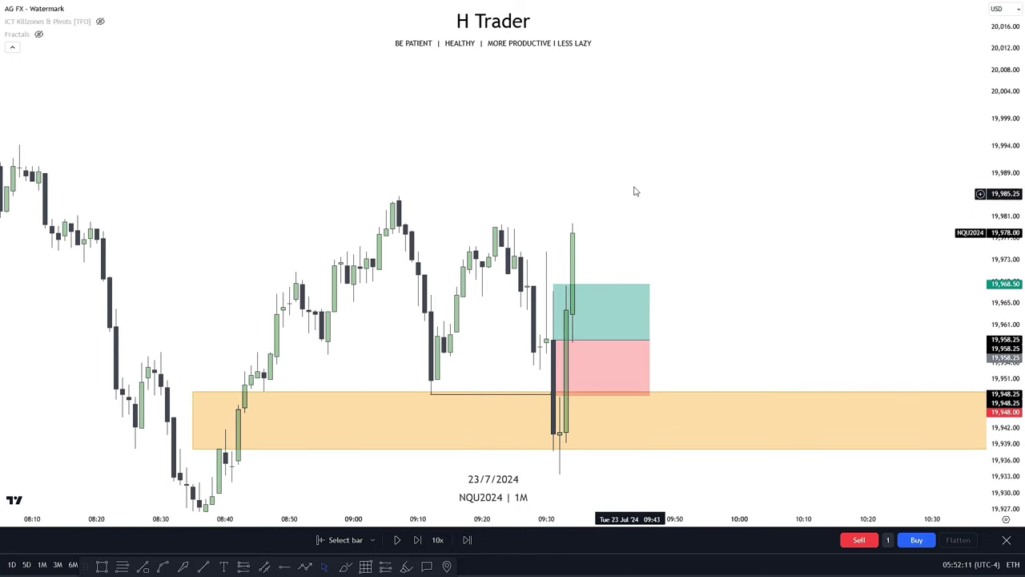
{"action": "left_click", "coordinate": [397, 539]}
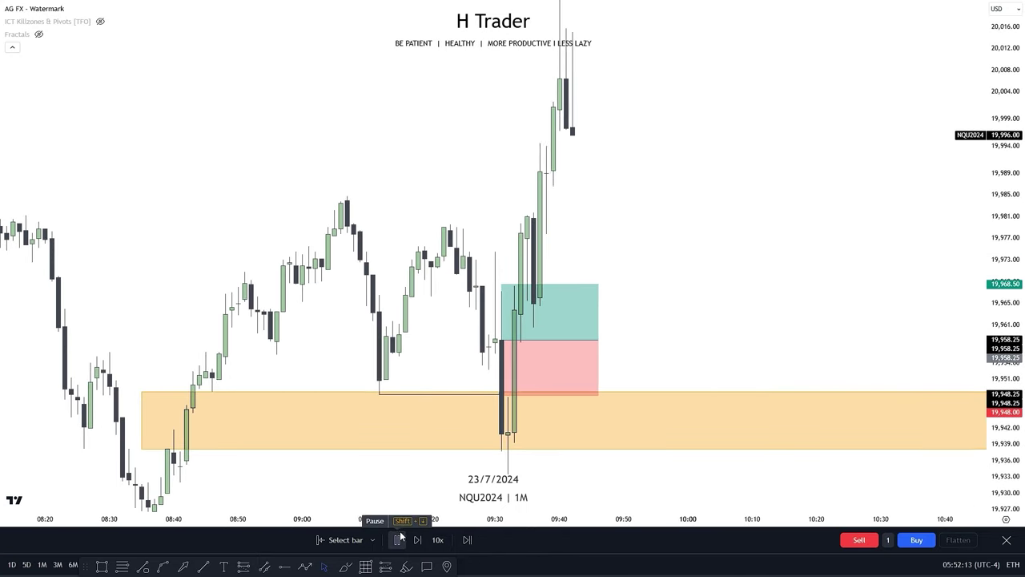
{"action": "left_click", "coordinate": [401, 539]}
{"action": "scroll", "coordinate": [792, 232], "scroll_direction": "down", "scroll_amount": 5}
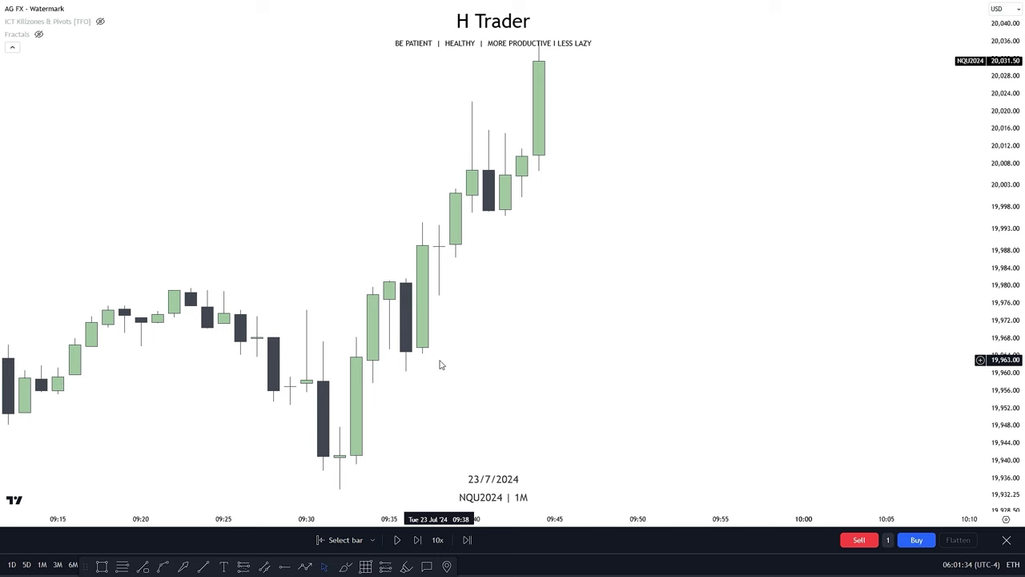
Step: Draw a Fibonacci retracement over the body of the 09:36 down candle from 19,965.00 to 19,980.75
{"action": "left_click_drag", "start_coordinate": [1004, 316], "coordinate": [1003, 111]}
{"action": "left_click_drag", "start_coordinate": [566, 312], "coordinate": [622, 294]}
{"action": "scroll", "coordinate": [593, 311], "scroll_direction": "up", "scroll_amount": 2}
{"action": "left_click_drag", "start_coordinate": [577, 321], "coordinate": [531, 359]}
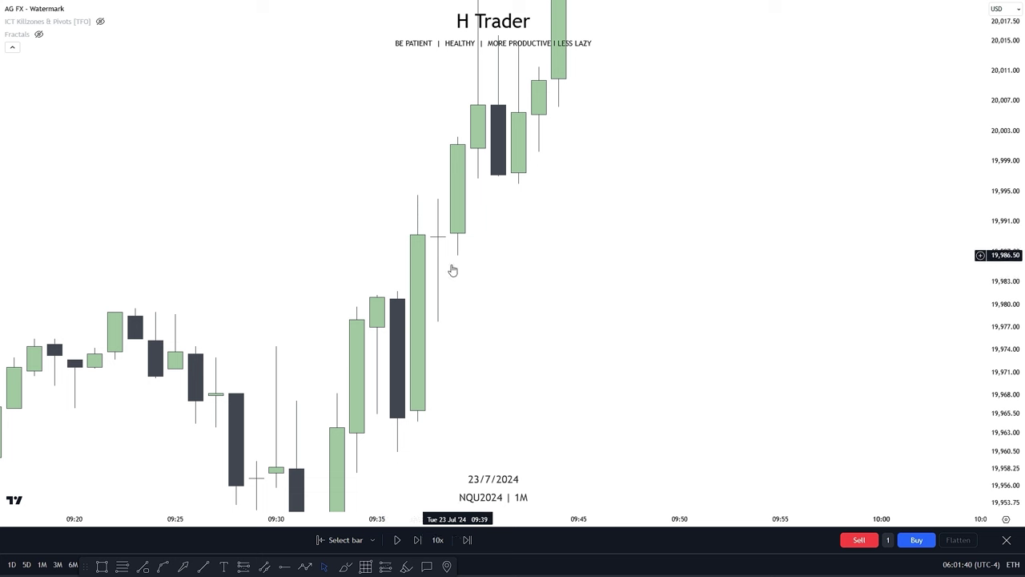
{"action": "left_click_drag", "start_coordinate": [452, 270], "coordinate": [456, 266]}
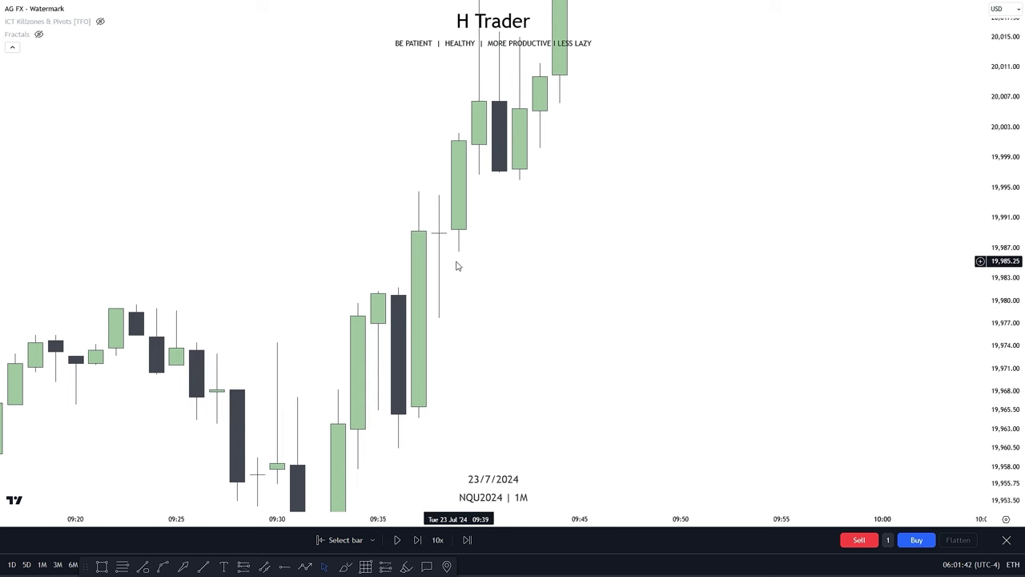
{"action": "scroll", "coordinate": [456, 266], "scroll_direction": "up", "scroll_amount": 2}
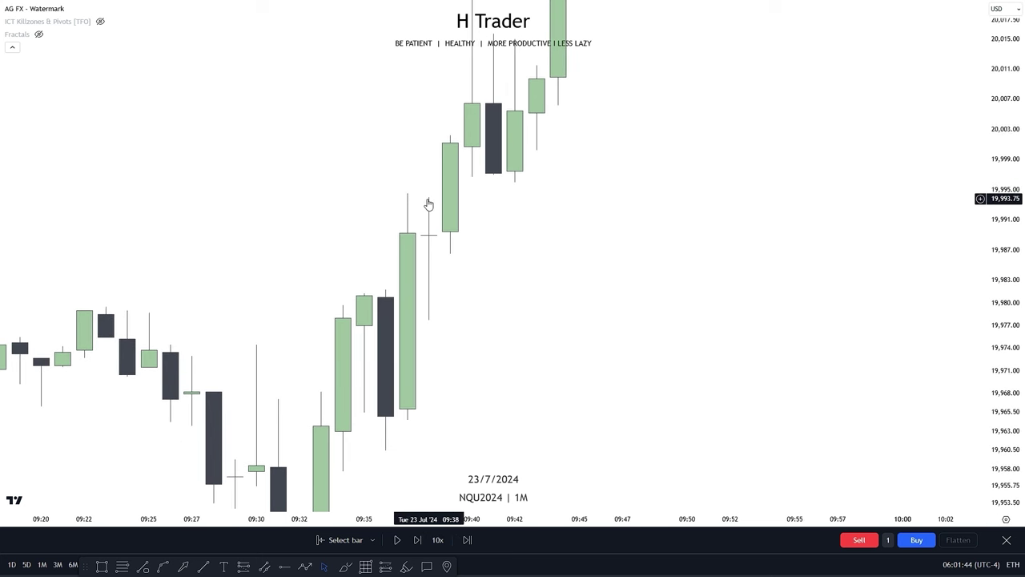
{"action": "left_click_drag", "start_coordinate": [445, 382], "coordinate": [432, 390]}
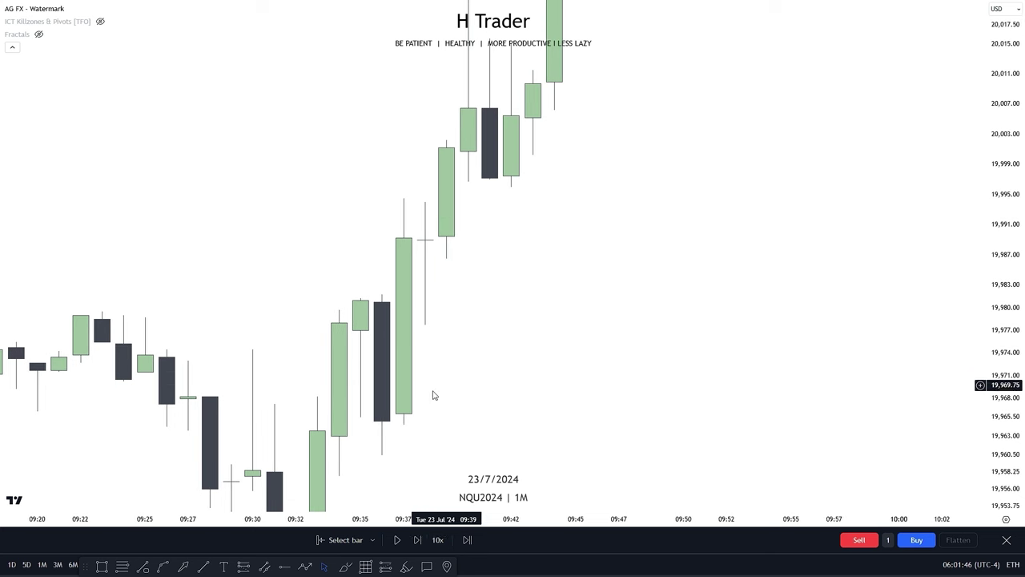
{"action": "left_click", "coordinate": [122, 566]}
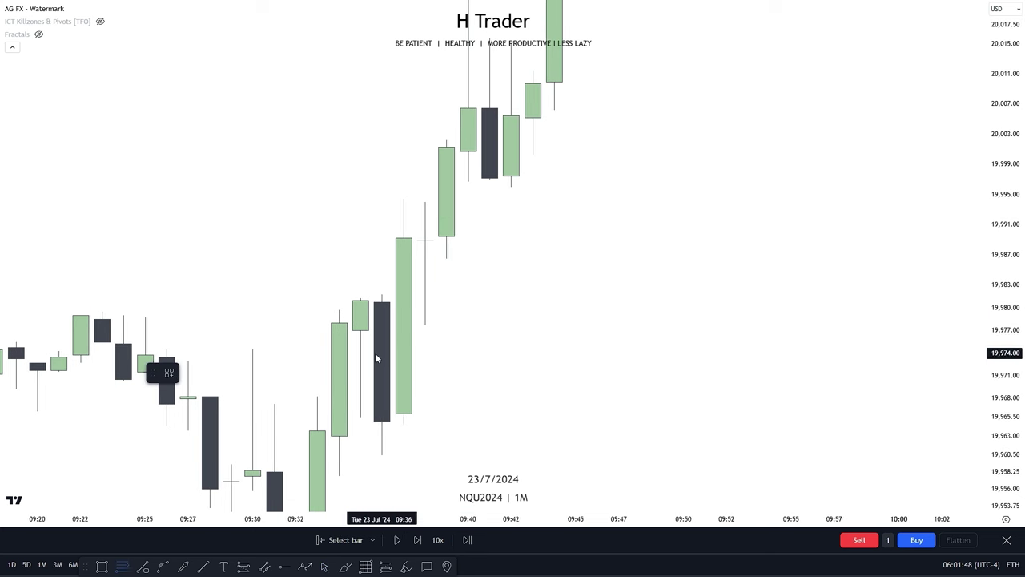
{"action": "left_click_drag", "start_coordinate": [383, 422], "coordinate": [383, 301]}
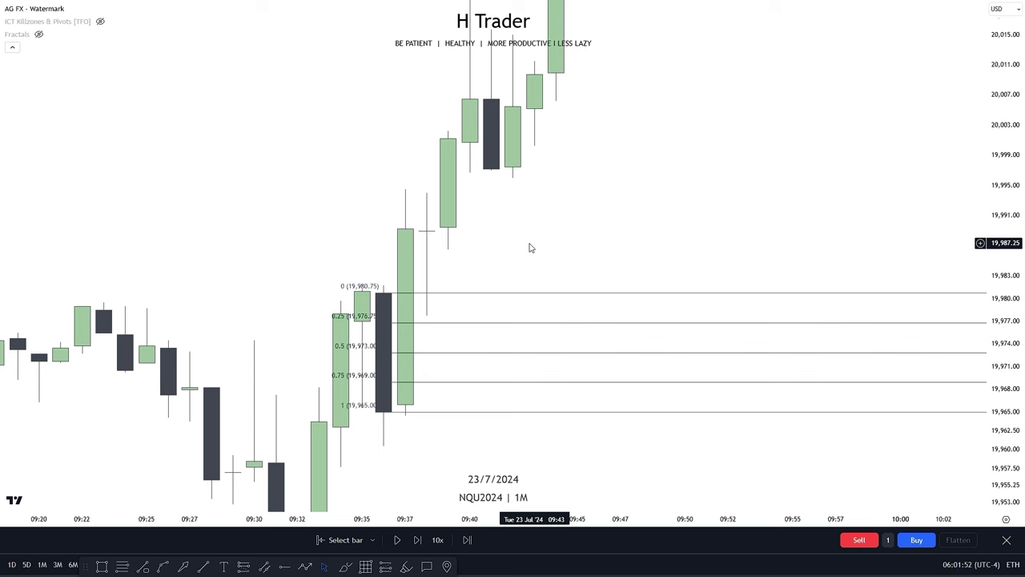
Step: Examine how the candles after 09:36 trade relative to the retracement levels between 19,965.00 and 19,980.75
{"action": "left_click_drag", "start_coordinate": [418, 422], "coordinate": [414, 410]}
{"action": "left_click_drag", "start_coordinate": [528, 247], "coordinate": [519, 282]}
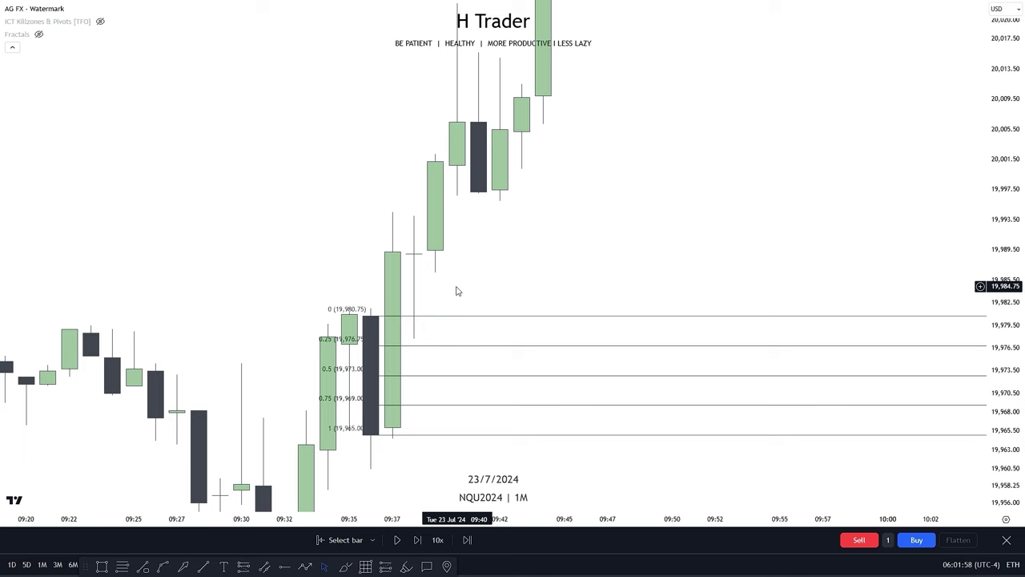
{"action": "left_click_drag", "start_coordinate": [457, 290], "coordinate": [432, 199]}
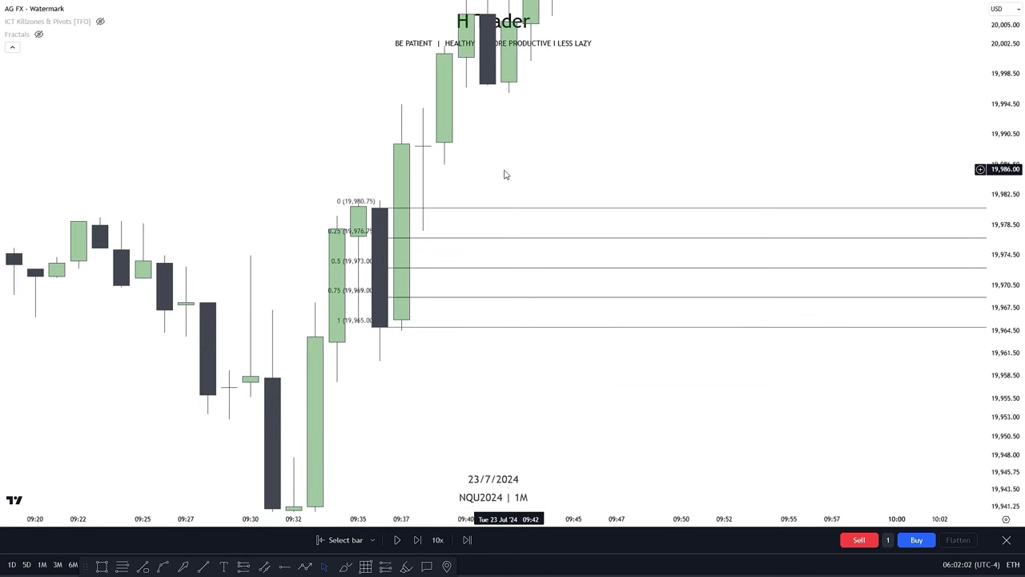
{"action": "left_click_drag", "start_coordinate": [505, 171], "coordinate": [502, 177]}
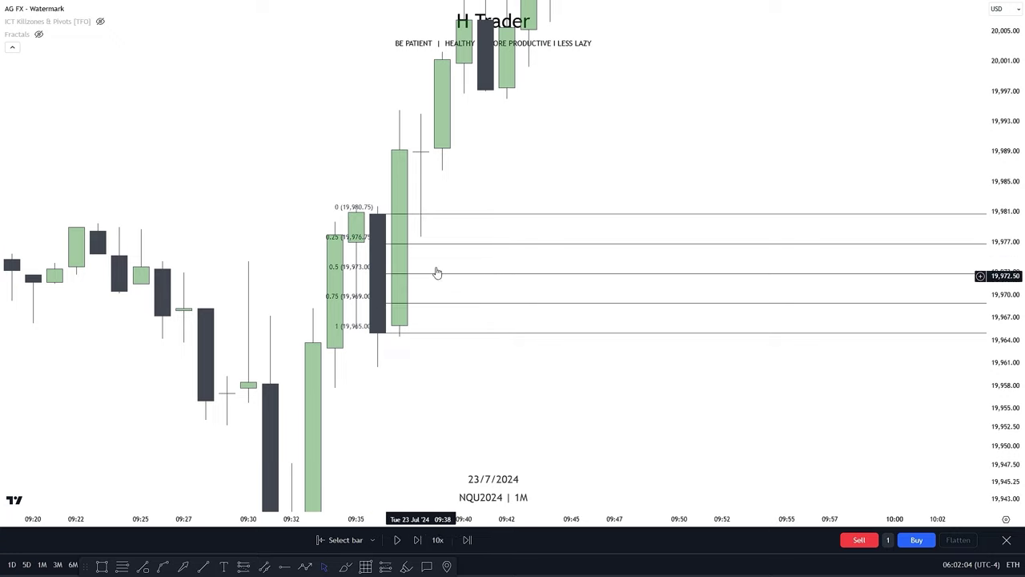
{"action": "left_click_drag", "start_coordinate": [549, 185], "coordinate": [532, 309]}
{"action": "scroll", "coordinate": [532, 311], "scroll_direction": "down", "scroll_amount": 2}
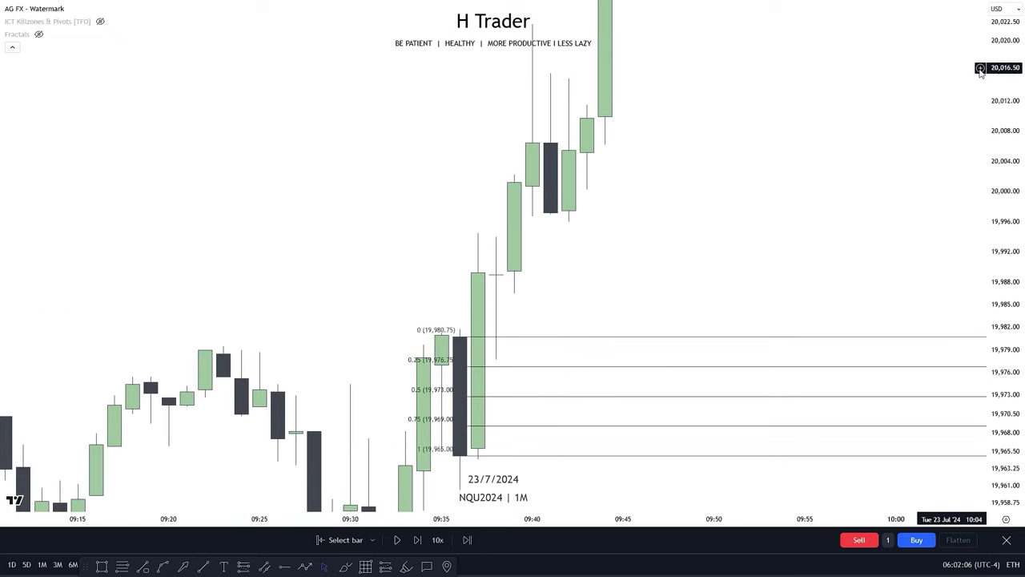
{"action": "left_click_drag", "start_coordinate": [1000, 74], "coordinate": [1001, 282]}
{"action": "left_click_drag", "start_coordinate": [640, 275], "coordinate": [640, 299]}
{"action": "scroll", "coordinate": [592, 297], "scroll_direction": "down", "scroll_amount": 1}
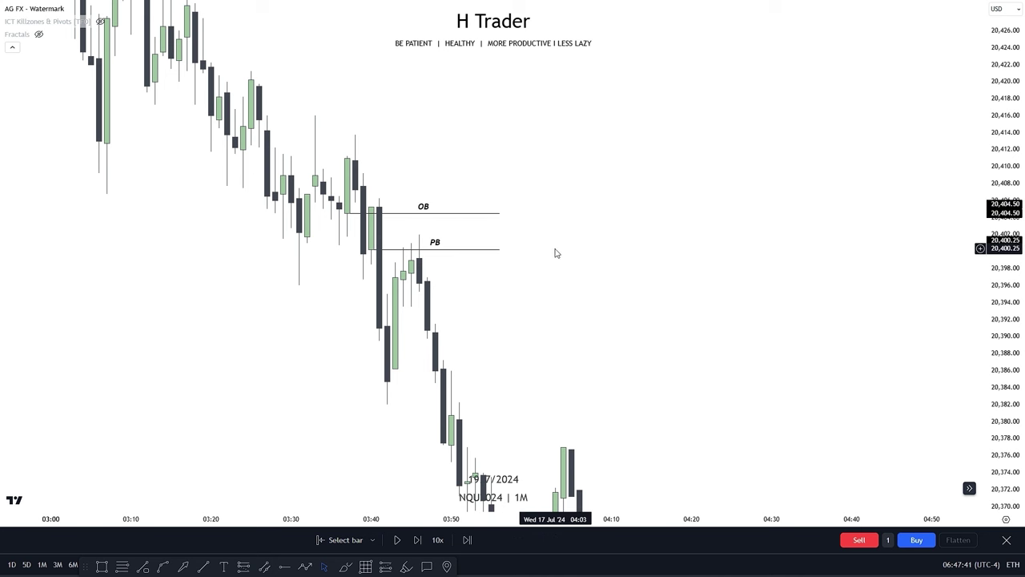
Step: Examine the OB line at 20,404.50 and the PB line at 20,400.25 on the 17 July one-minute chart
{"action": "left_click_drag", "start_coordinate": [556, 249], "coordinate": [562, 258]}
{"action": "left_click_drag", "start_coordinate": [1006, 292], "coordinate": [1006, 256]}
{"action": "left_click_drag", "start_coordinate": [636, 287], "coordinate": [697, 307]}
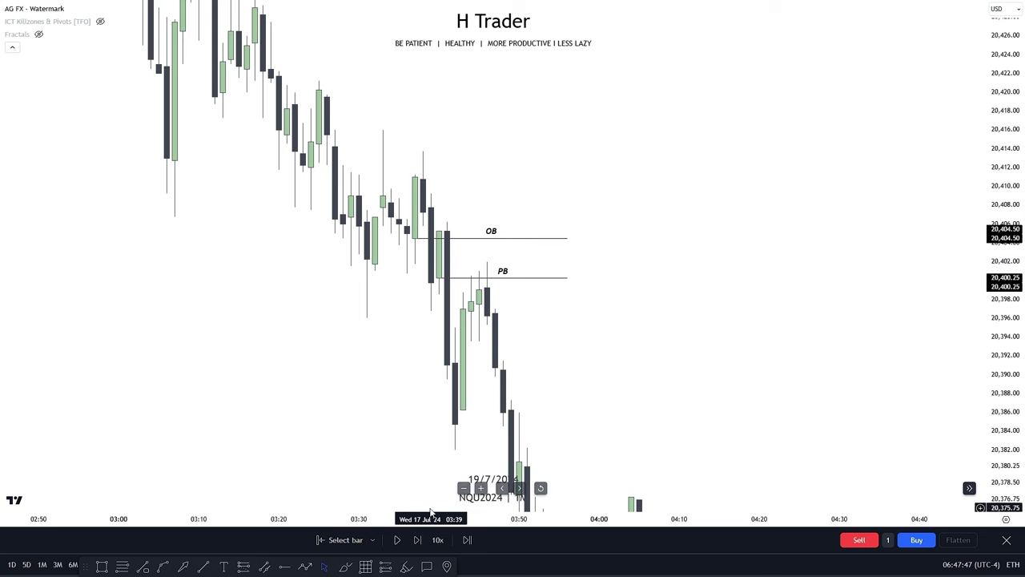
{"action": "left_click_drag", "start_coordinate": [619, 376], "coordinate": [566, 362]}
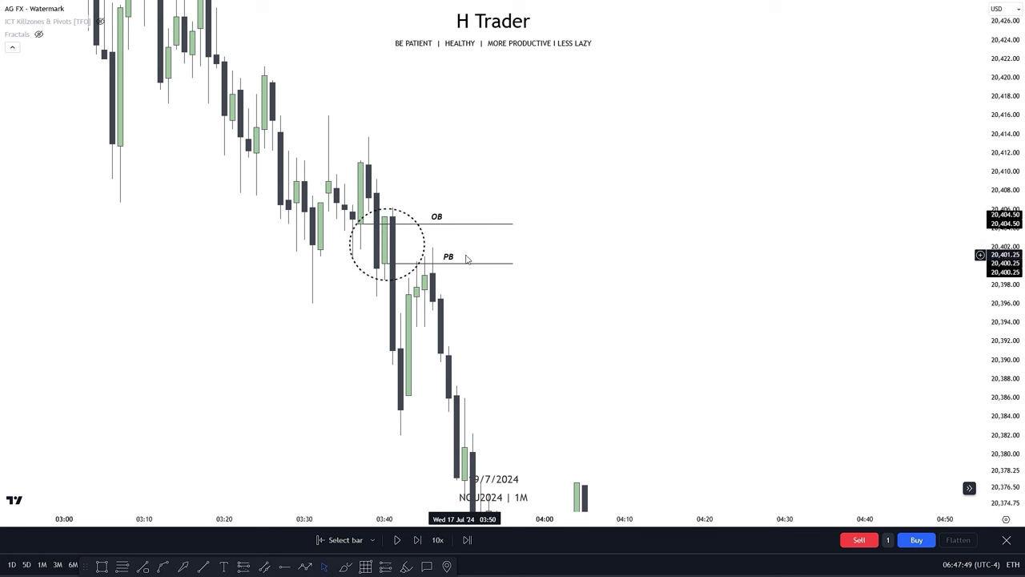
{"action": "left_click_drag", "start_coordinate": [546, 322], "coordinate": [591, 313]}
{"action": "scroll", "coordinate": [556, 332], "scroll_direction": "up", "scroll_amount": 1}
{"action": "left_click_drag", "start_coordinate": [853, 324], "coordinate": [825, 286]}
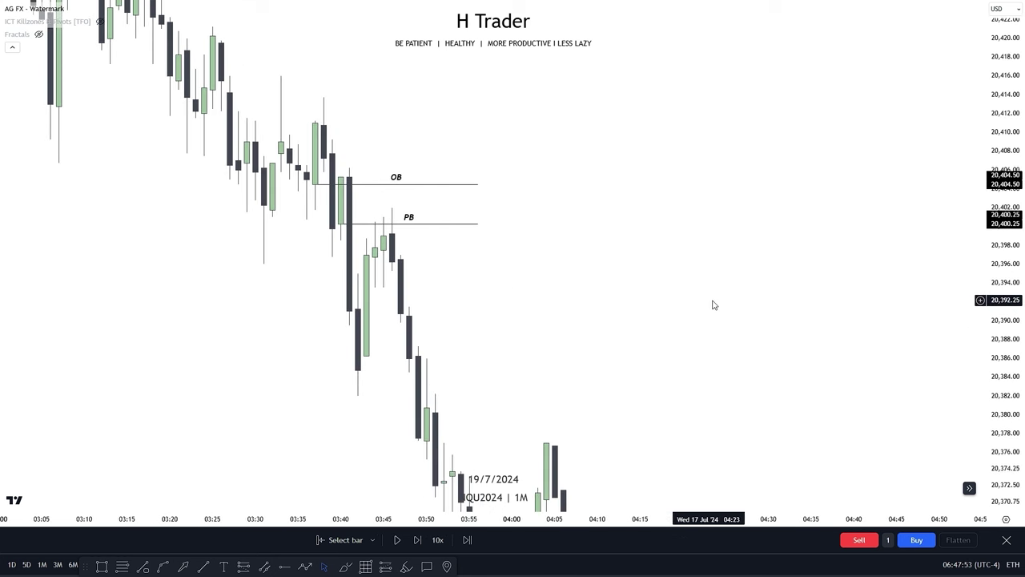
{"action": "left_click_drag", "start_coordinate": [639, 318], "coordinate": [668, 379]}
Step: Draw a Fibonacci retracement over the 03:40 up candle from 20,398.50 to 20,405.25 and apply the 0.5 template to it
{"action": "left_click", "coordinate": [122, 566]}
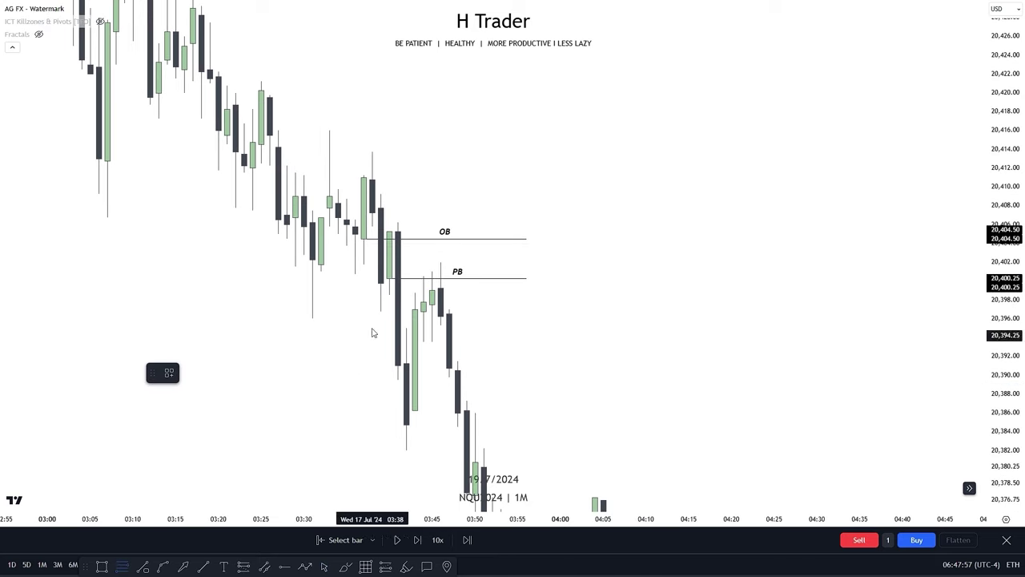
{"action": "left_click", "coordinate": [389, 294]}
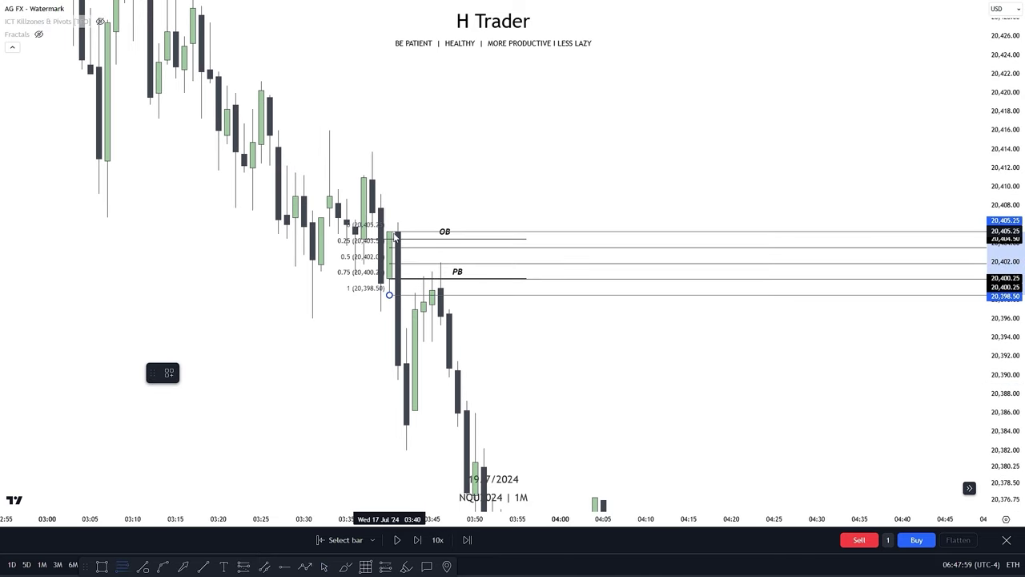
{"action": "left_click", "coordinate": [389, 233]}
{"action": "right_click", "coordinate": [389, 233]}
{"action": "mouse_move", "coordinate": [412, 240]}
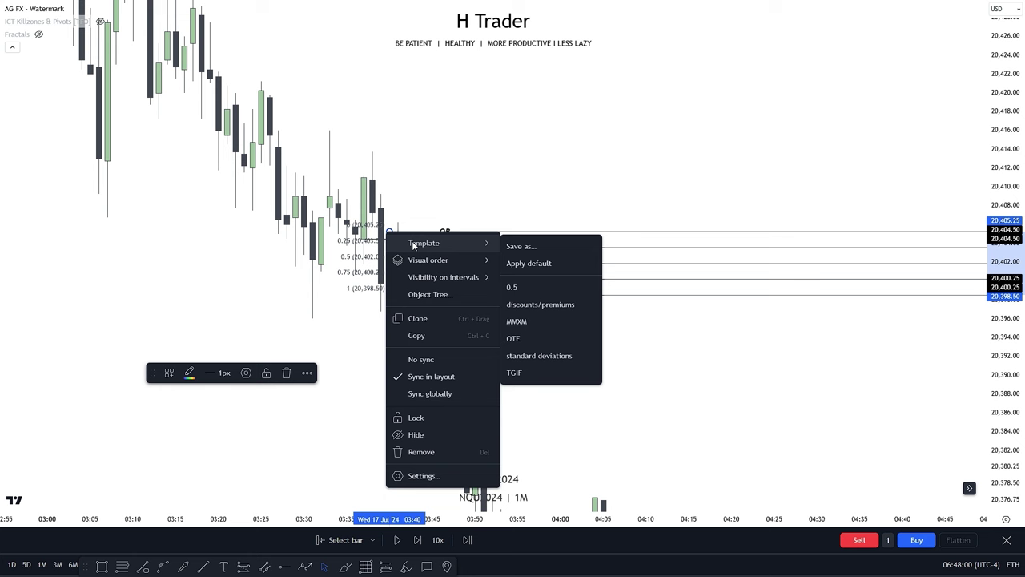
{"action": "left_click", "coordinate": [512, 286]}
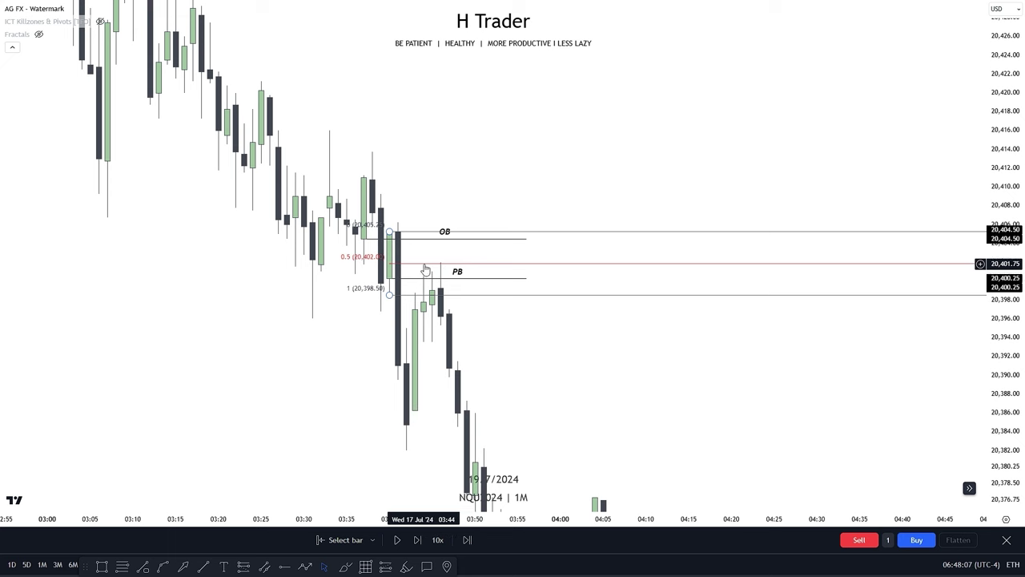
{"action": "left_click_drag", "start_coordinate": [541, 347], "coordinate": [531, 290]}
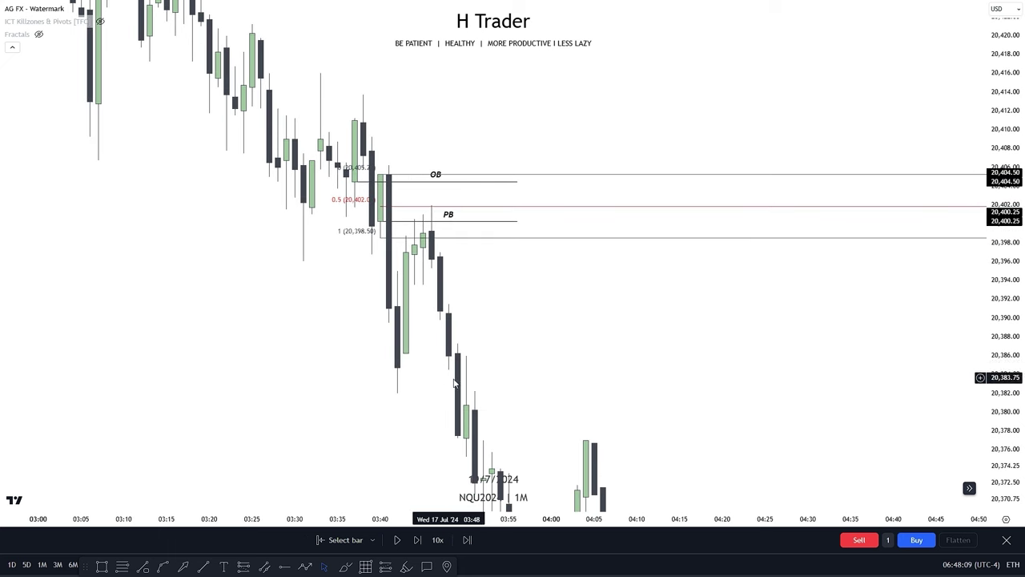
{"action": "left_click_drag", "start_coordinate": [547, 346], "coordinate": [558, 422]}
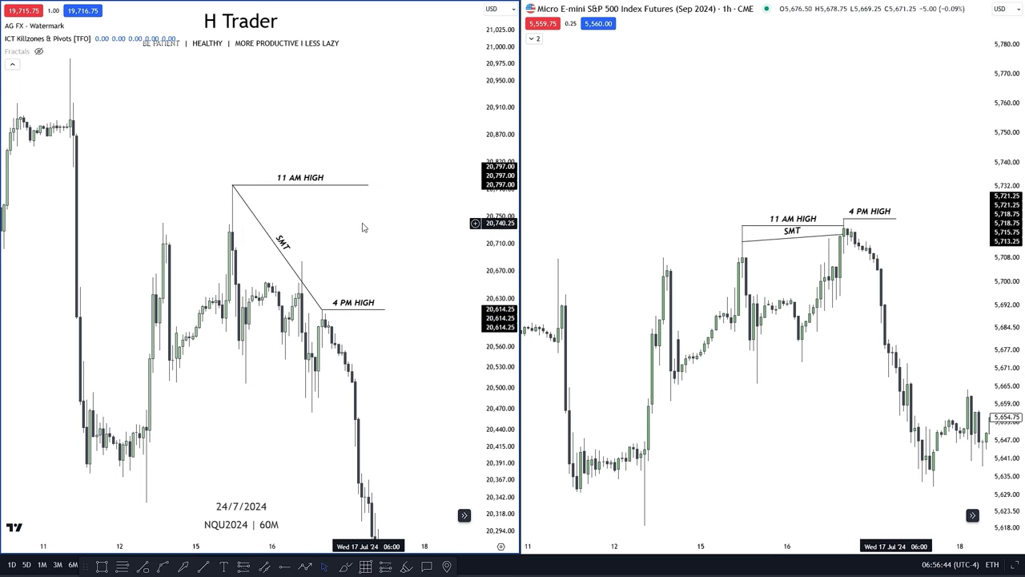
Step: Examine the SMT between the 11 AM high and the 4 PM high on the hourly NQ and Micro E-mini S&P charts
{"action": "left_click_drag", "start_coordinate": [358, 247], "coordinate": [348, 244]}
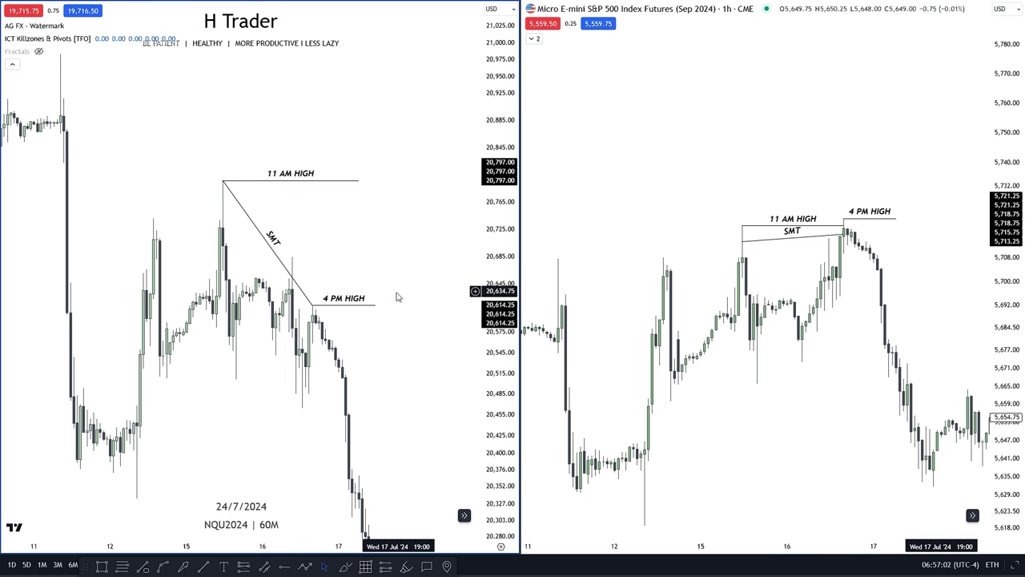
{"action": "left_click_drag", "start_coordinate": [400, 294], "coordinate": [386, 230]}
{"action": "scroll", "coordinate": [389, 298], "scroll_direction": "down", "scroll_amount": 1}
{"action": "left_click_drag", "start_coordinate": [496, 162], "coordinate": [497, 239]}
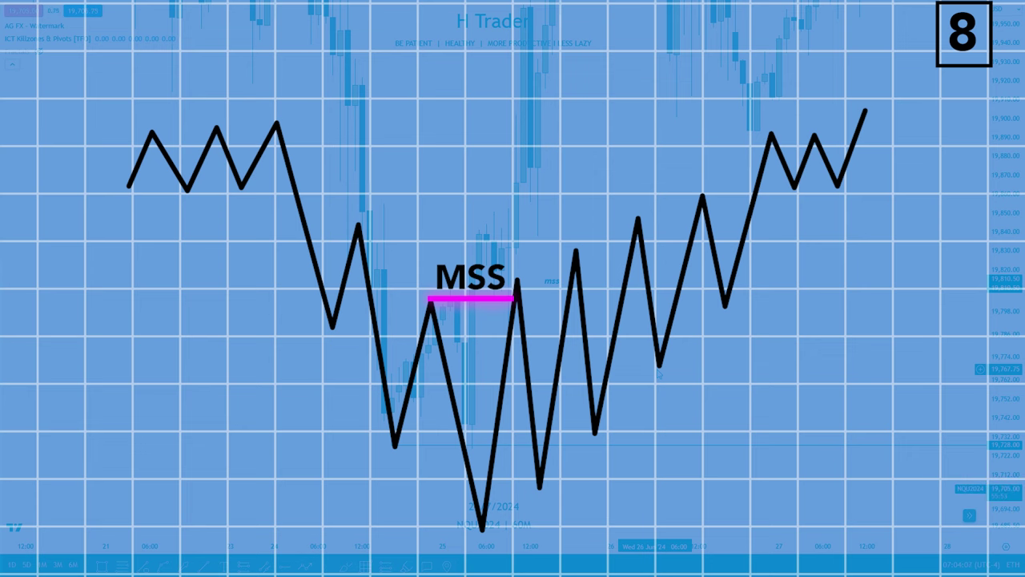
Step: Examine the 19,728.00 low and the candle crossing the mss line at 19,810.50 on the 25 June 60-minute NQ chart
{"action": "scroll", "coordinate": [468, 134], "scroll_direction": "down", "scroll_amount": 1}
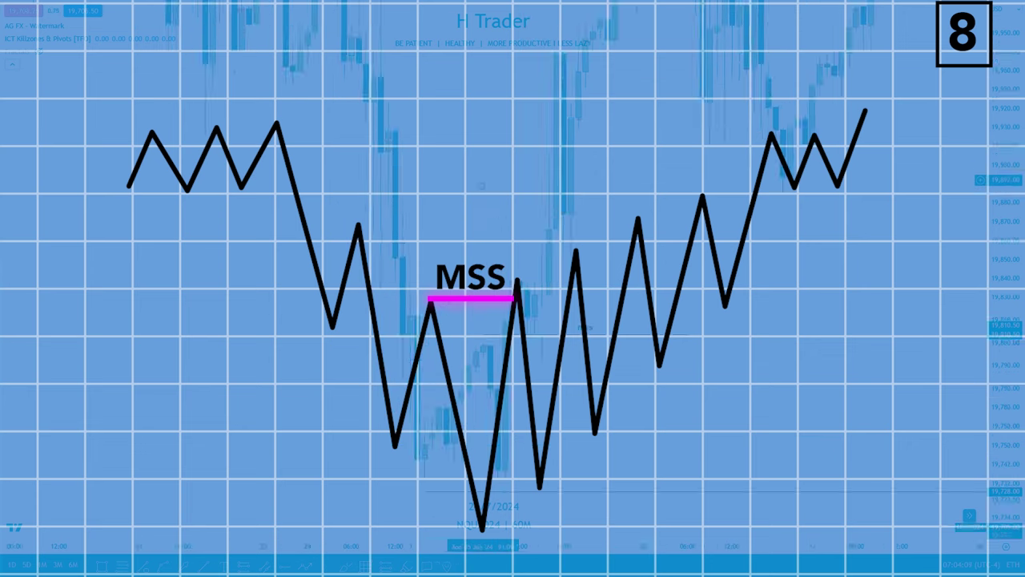
{"action": "left_click_drag", "start_coordinate": [443, 138], "coordinate": [478, 250]}
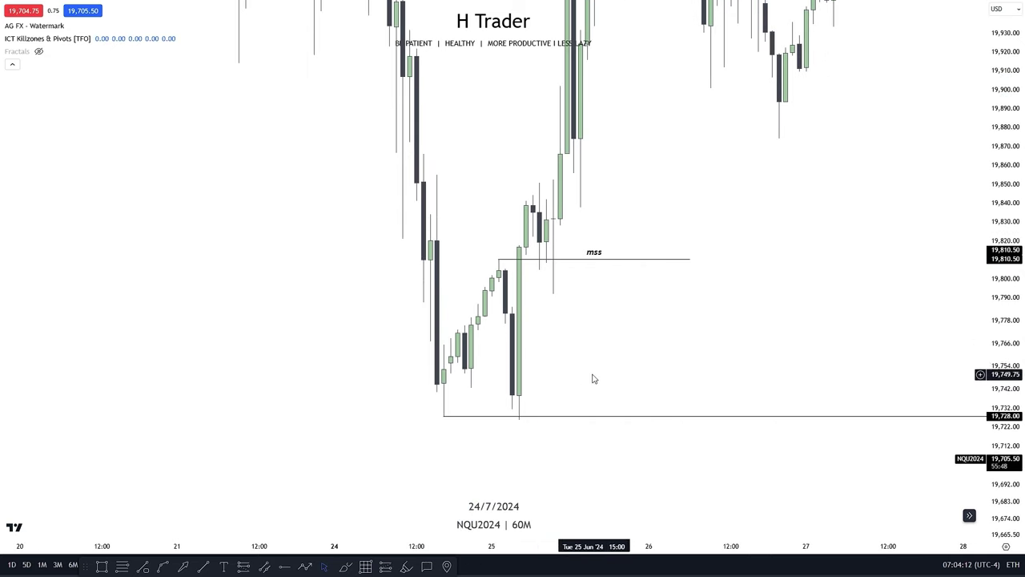
{"action": "left_click_drag", "start_coordinate": [600, 374], "coordinate": [628, 324]}
{"action": "scroll", "coordinate": [680, 322], "scroll_direction": "up", "scroll_amount": 1}
{"action": "left_click_drag", "start_coordinate": [1003, 313], "coordinate": [1002, 259]}
{"action": "left_click_drag", "start_coordinate": [529, 328], "coordinate": [591, 352]}
{"action": "scroll", "coordinate": [591, 352], "scroll_direction": "up", "scroll_amount": 2}
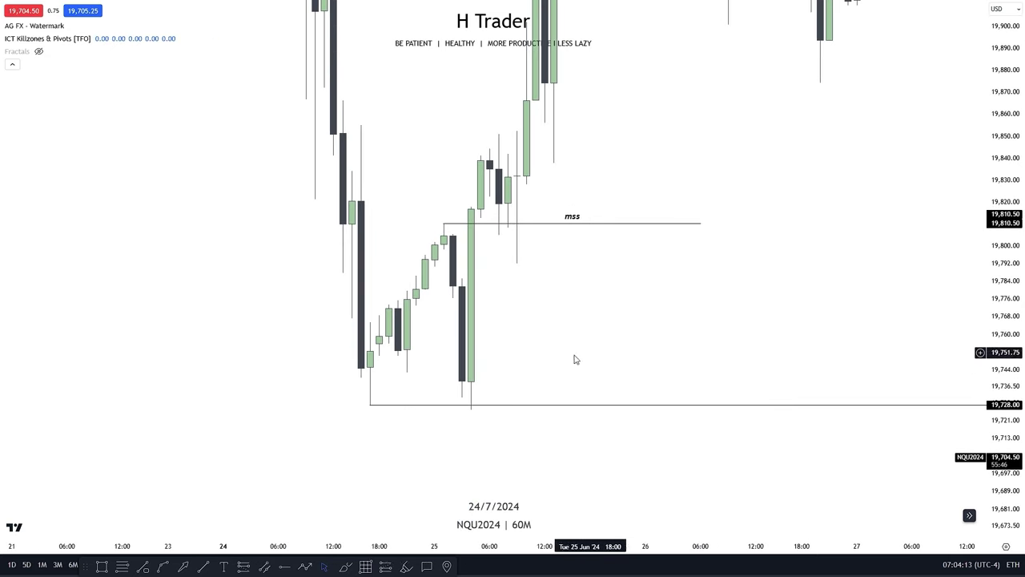
{"action": "left_click_drag", "start_coordinate": [528, 304], "coordinate": [540, 256]}
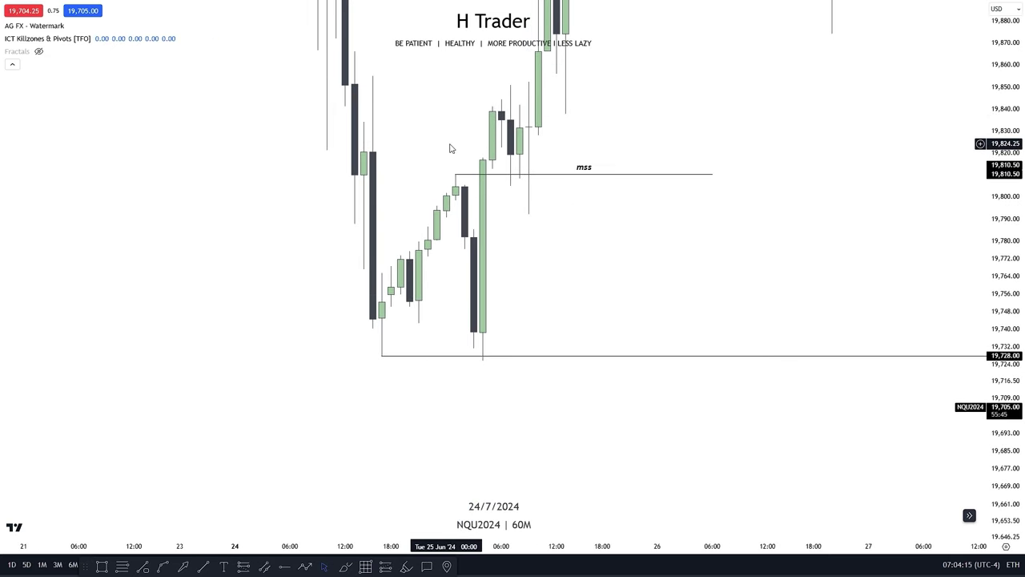
{"action": "left_click_drag", "start_coordinate": [524, 300], "coordinate": [530, 265]}
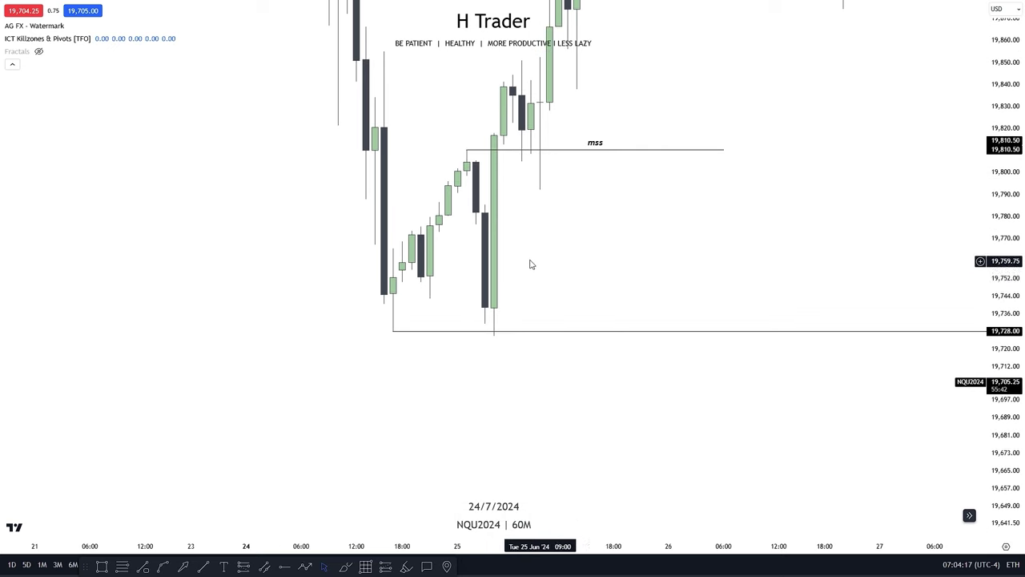
{"action": "left_click_drag", "start_coordinate": [546, 320], "coordinate": [524, 352]}
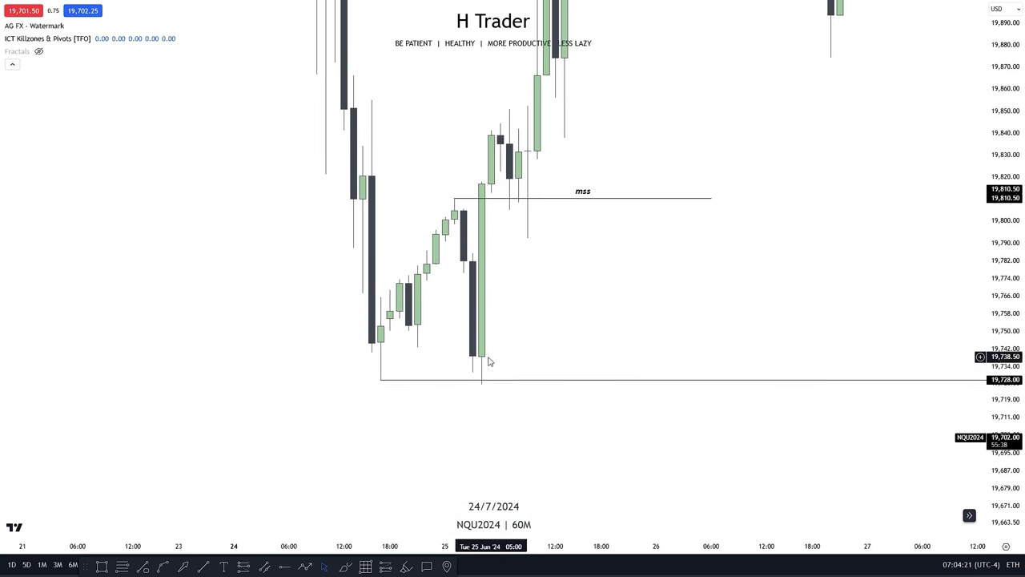
{"action": "left_click_drag", "start_coordinate": [501, 387], "coordinate": [502, 363]}
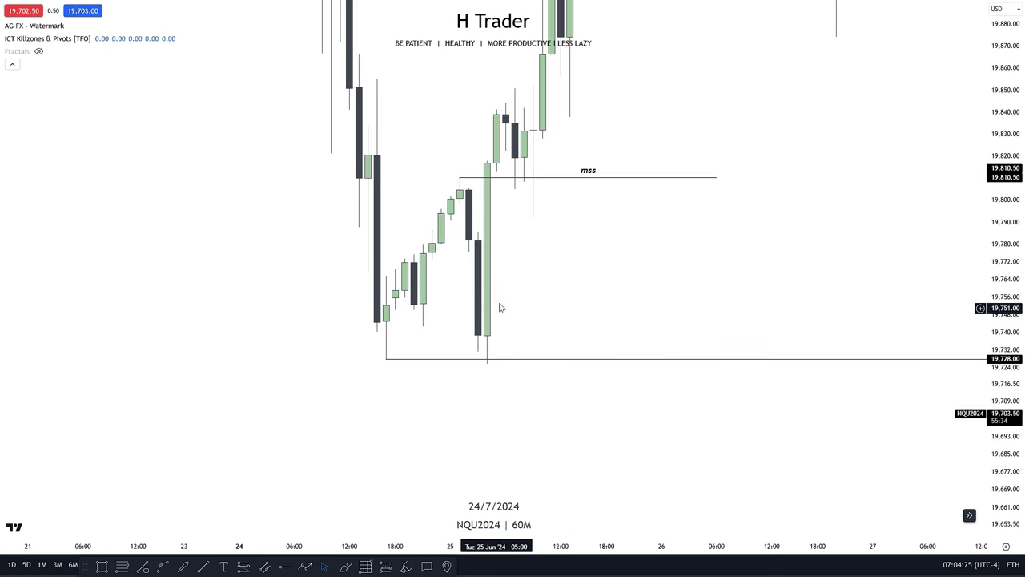
Step: Examine the pullback around the mss line and the candles following it on 25 June
{"action": "left_click_drag", "start_coordinate": [549, 280], "coordinate": [519, 356]}
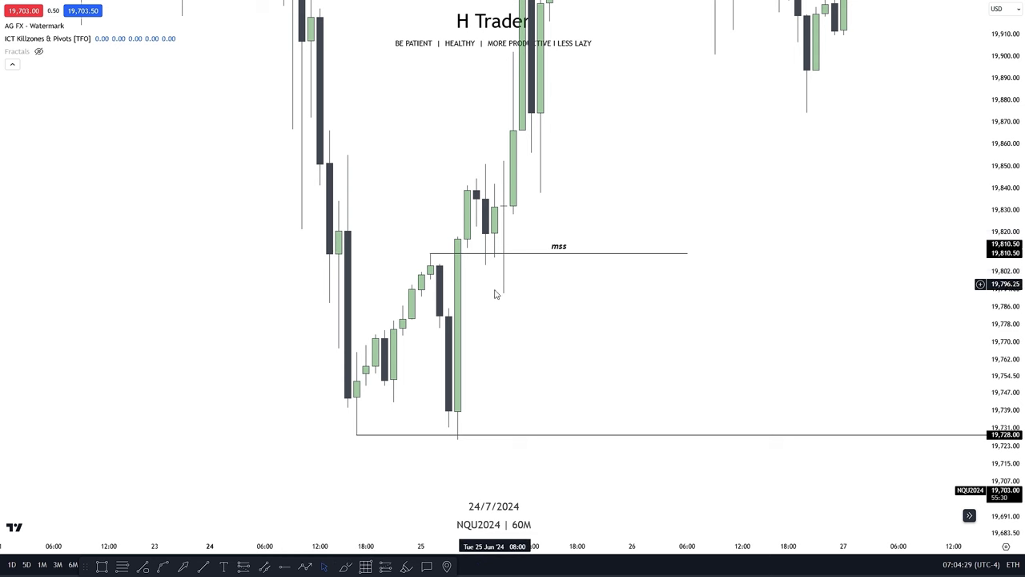
{"action": "left_click_drag", "start_coordinate": [506, 320], "coordinate": [509, 311]}
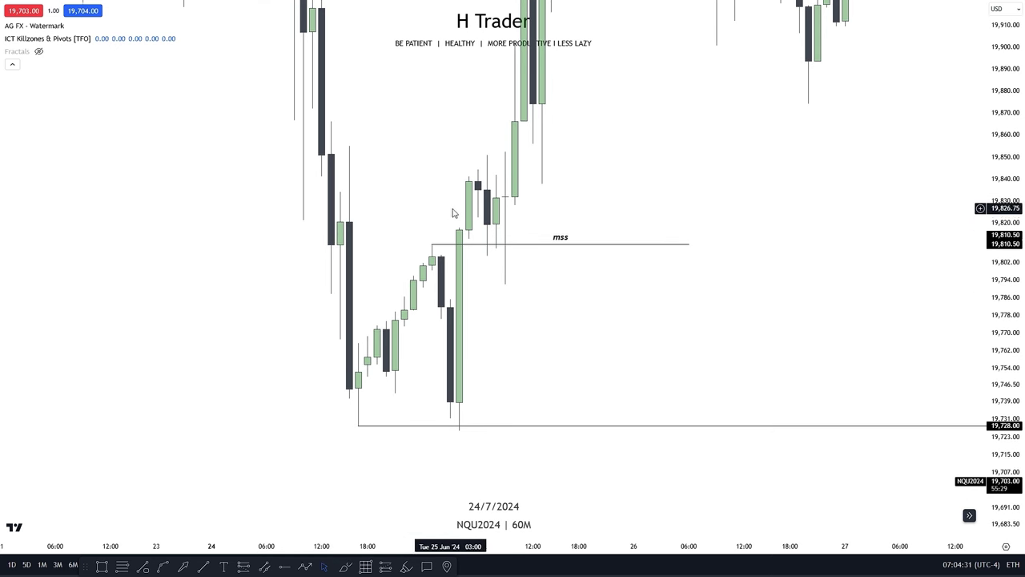
{"action": "left_click_drag", "start_coordinate": [453, 365], "coordinate": [410, 444]}
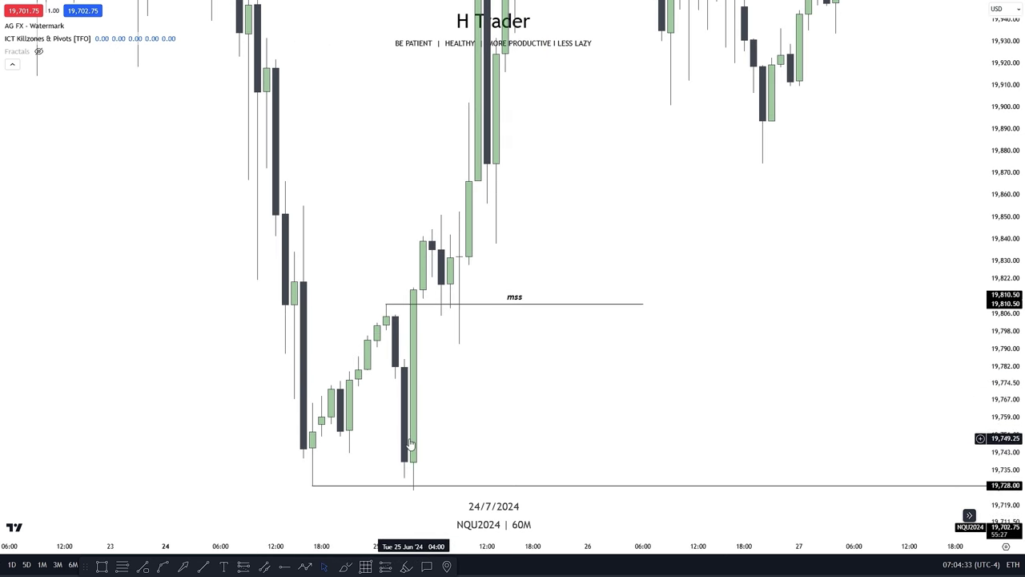
{"action": "mouse_move", "coordinate": [440, 369]}
{"action": "left_mouse_down"}
{"action": "mouse_move", "coordinate": [442, 322]}
{"action": "mouse_move", "coordinate": [451, 353]}
{"action": "left_mouse_up"}
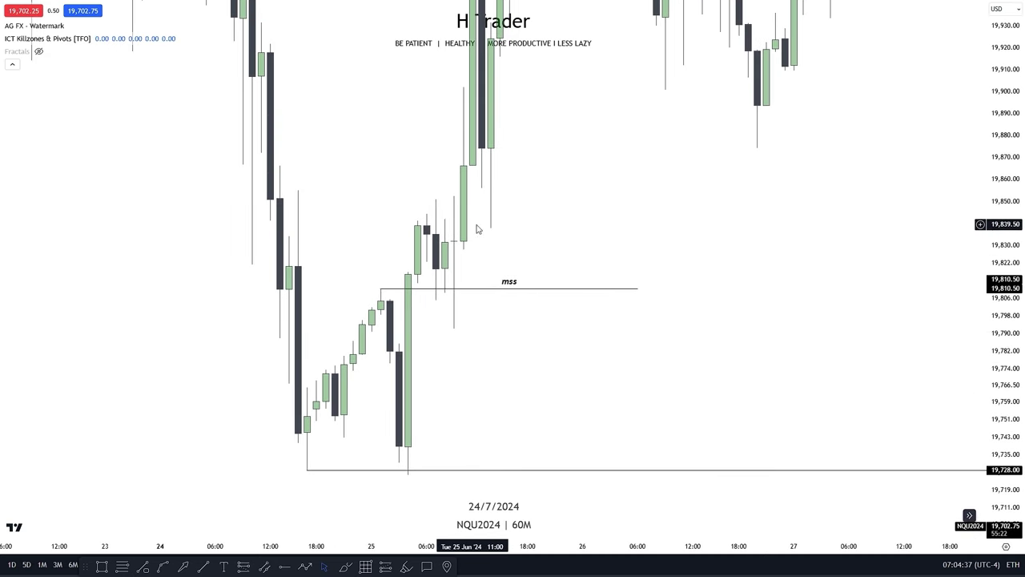
{"action": "left_click_drag", "start_coordinate": [537, 295], "coordinate": [537, 367]}
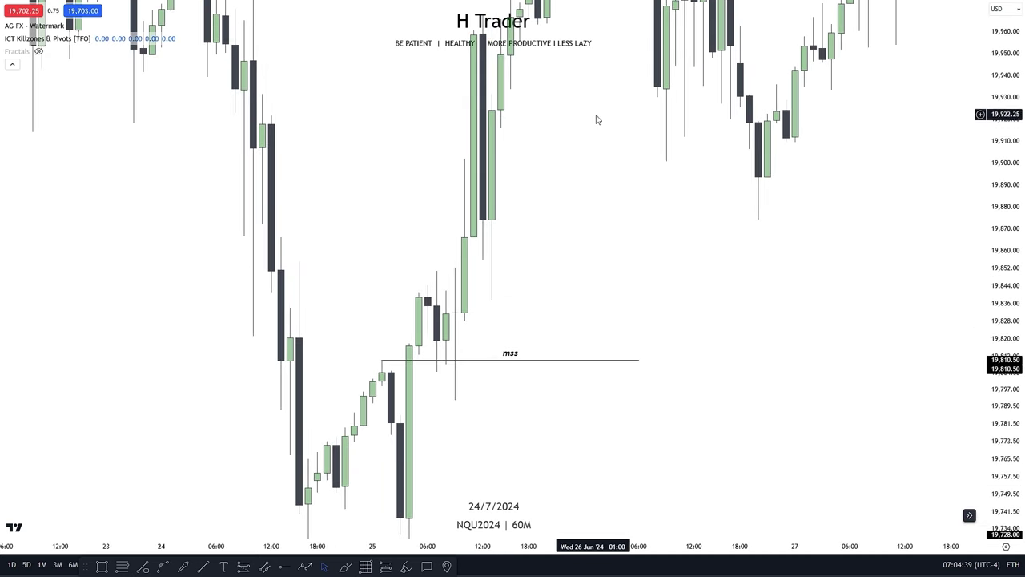
Step: Draw a Fibonacci retracement from 19,785.50 to 19,812.75 across the gap around the large 25 June up candle
{"action": "left_click_drag", "start_coordinate": [605, 431], "coordinate": [577, 380]}
{"action": "left_click", "coordinate": [122, 566]}
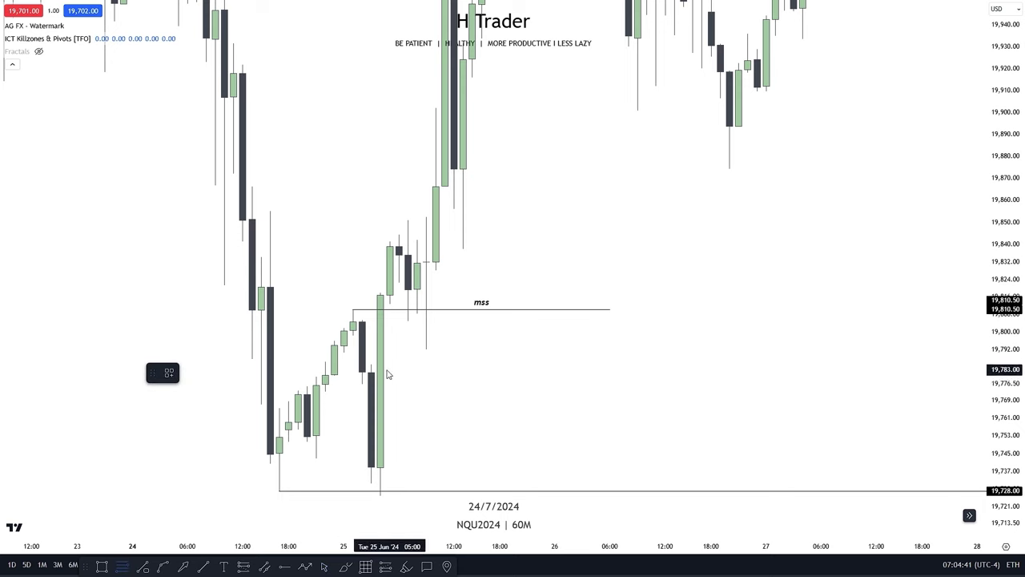
{"action": "left_click", "coordinate": [371, 364]}
{"action": "left_click", "coordinate": [389, 303]}
{"action": "left_click", "coordinate": [432, 412]}
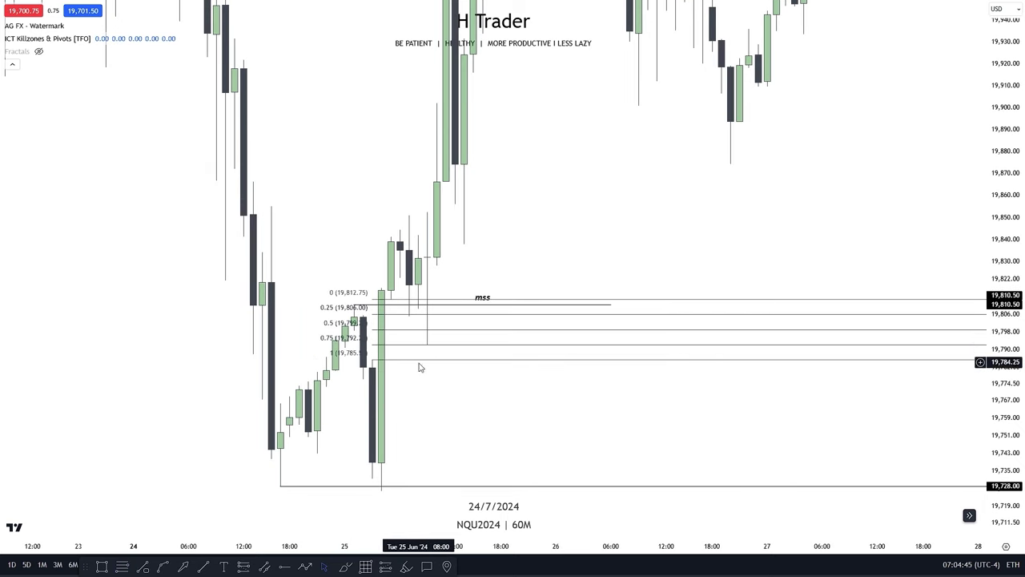
Step: Examine the price action from 25 to 27 June relative to the retracement levels near the mss line
{"action": "left_click_drag", "start_coordinate": [452, 388], "coordinate": [475, 369]}
{"action": "left_click_drag", "start_coordinate": [605, 180], "coordinate": [621, 369]}
{"action": "scroll", "coordinate": [631, 363], "scroll_direction": "down", "scroll_amount": 2}
{"action": "left_click_drag", "start_coordinate": [1005, 176], "coordinate": [1004, 292]}
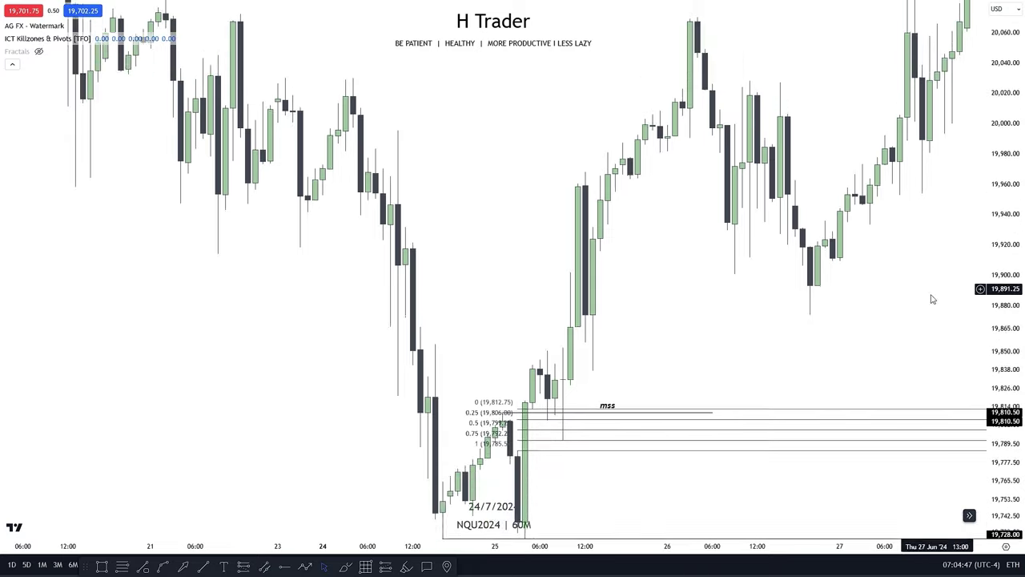
{"action": "scroll", "coordinate": [809, 320], "scroll_direction": "down", "scroll_amount": 1}
{"action": "left_click_drag", "start_coordinate": [755, 332], "coordinate": [710, 388]}
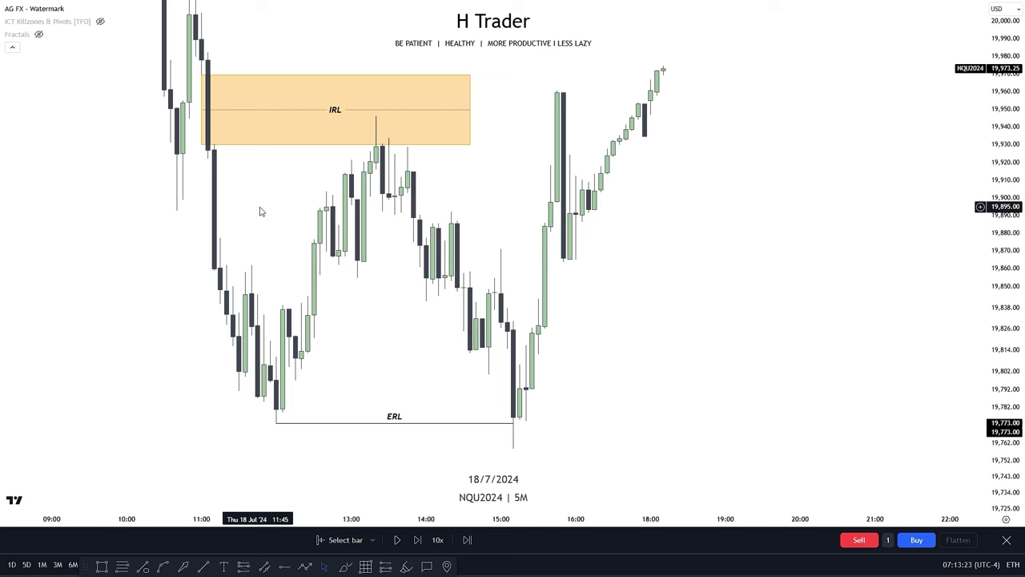
Step: Examine how price trades between the IRL zone and the ERL line at 19,773.00 on the 18 July five-minute chart
{"action": "left_click_drag", "start_coordinate": [261, 211], "coordinate": [268, 281]}
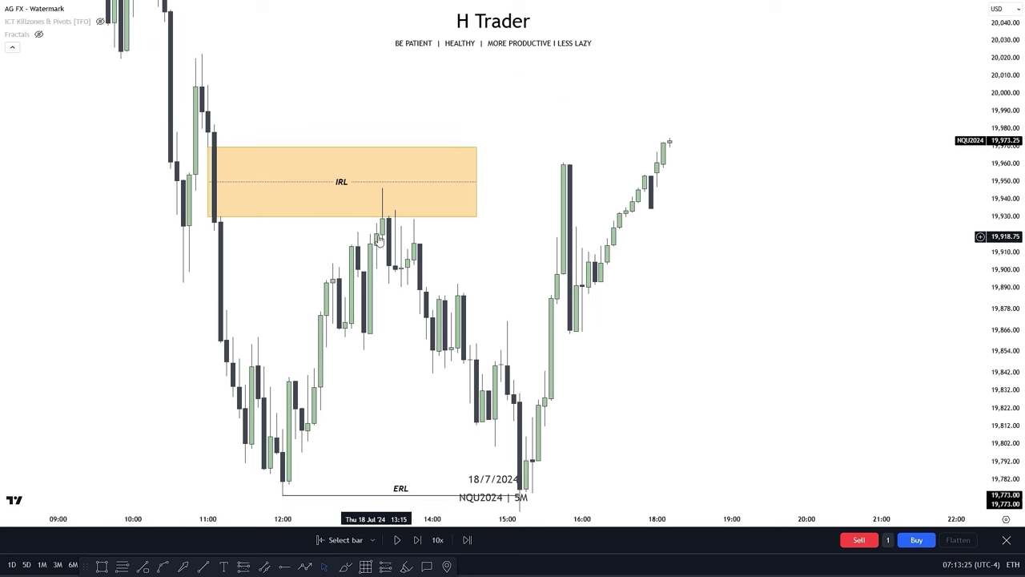
{"action": "left_click_drag", "start_coordinate": [506, 253], "coordinate": [421, 227]}
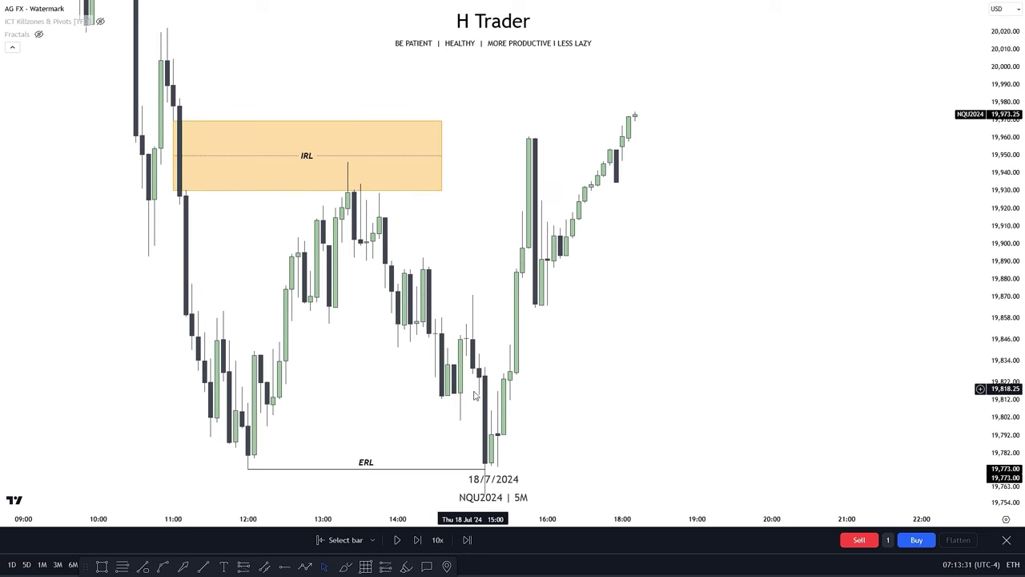
{"action": "left_click_drag", "start_coordinate": [588, 365], "coordinate": [606, 318]}
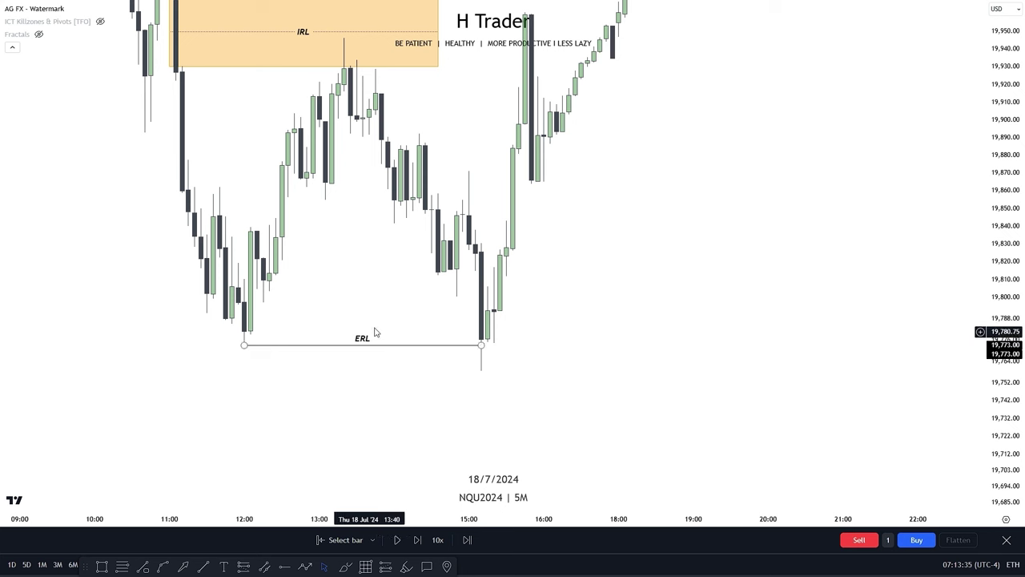
{"action": "left_click_drag", "start_coordinate": [373, 311], "coordinate": [360, 294]}
{"action": "left_click_drag", "start_coordinate": [505, 333], "coordinate": [496, 298]}
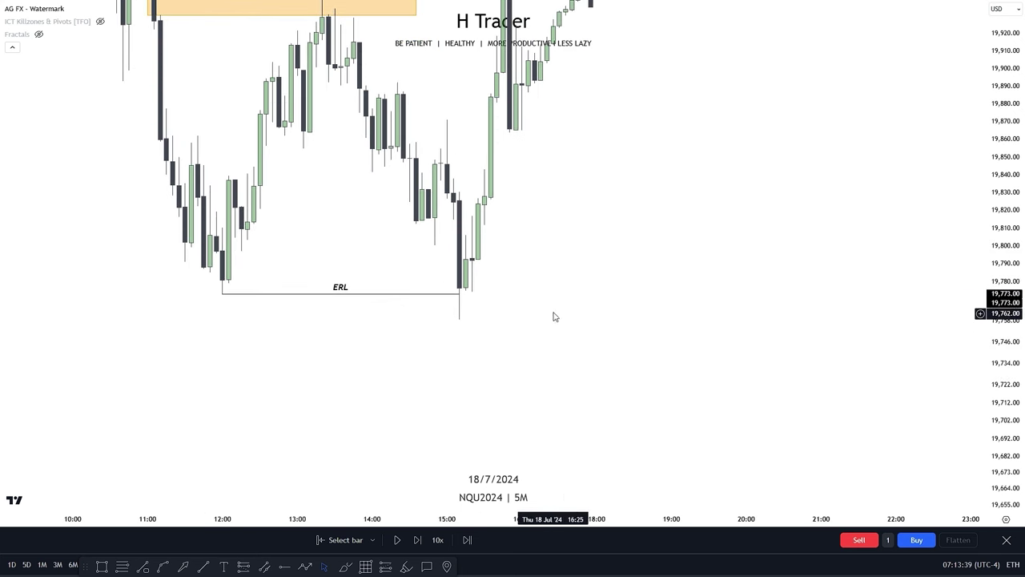
{"action": "left_click_drag", "start_coordinate": [526, 318], "coordinate": [528, 325]}
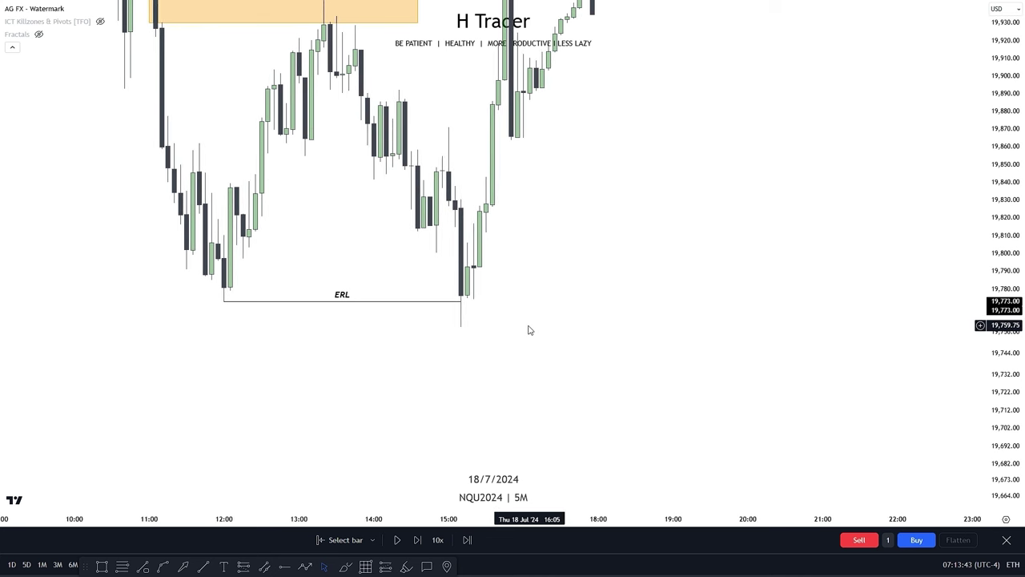
{"action": "left_click_drag", "start_coordinate": [547, 293], "coordinate": [512, 418]}
{"action": "left_click_drag", "start_coordinate": [587, 336], "coordinate": [597, 247]}
{"action": "left_click_drag", "start_coordinate": [543, 330], "coordinate": [536, 290]}
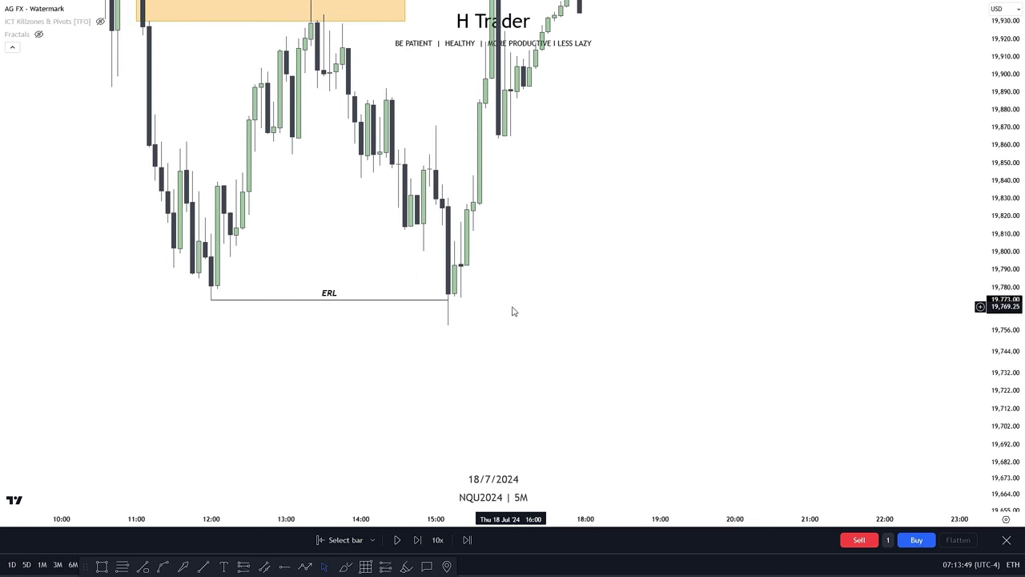
Step: Draw a horizontal trend line at 19,871.00 from the 15:00 candle's high to about 15:30 on the 18 July chart
{"action": "left_click_drag", "start_coordinate": [513, 324], "coordinate": [507, 370]}
{"action": "left_click_drag", "start_coordinate": [481, 323], "coordinate": [477, 362]}
{"action": "left_click", "coordinate": [203, 566]}
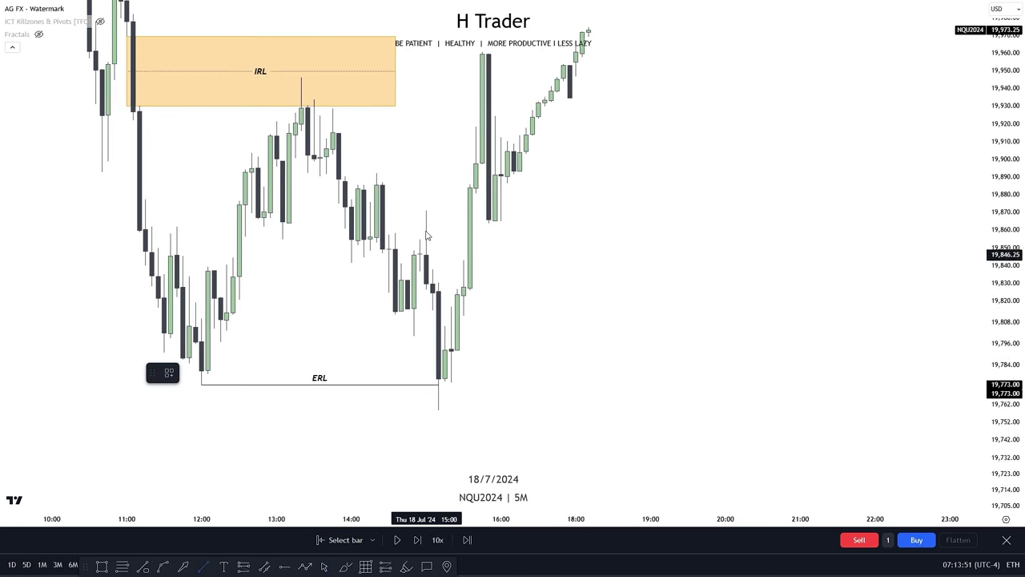
{"action": "left_click", "coordinate": [426, 210]}
{"action": "left_click", "coordinate": [462, 210]}
{"action": "left_click_drag", "start_coordinate": [582, 267], "coordinate": [563, 201]}
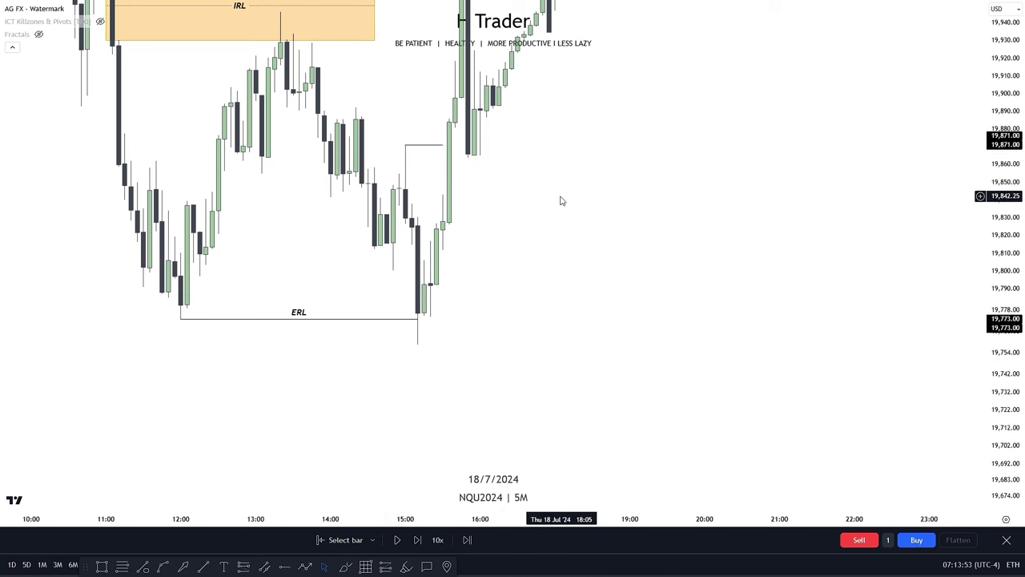
{"action": "left_click_drag", "start_coordinate": [557, 264], "coordinate": [581, 300]}
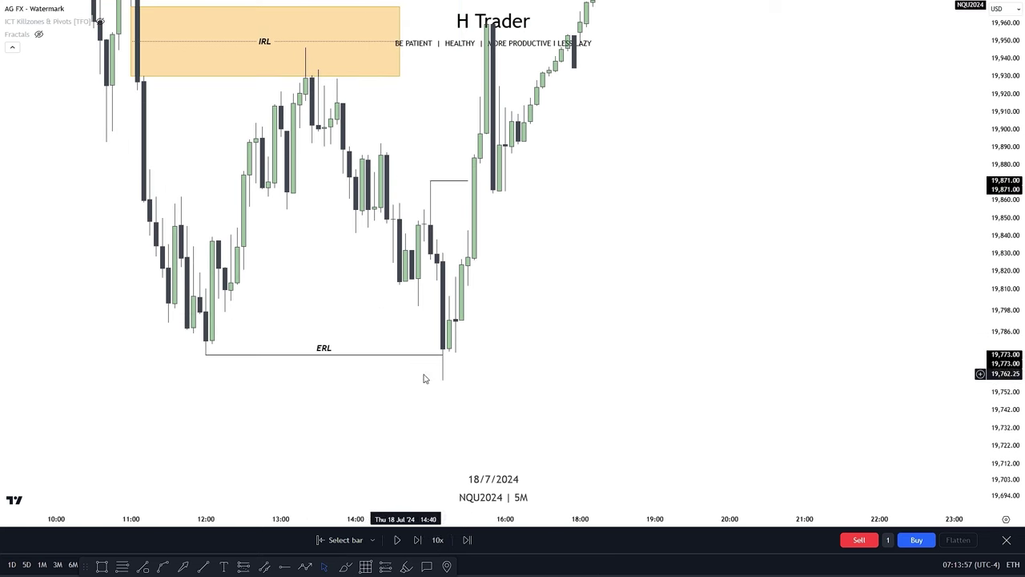
{"action": "left_click_drag", "start_coordinate": [639, 278], "coordinate": [628, 394]}
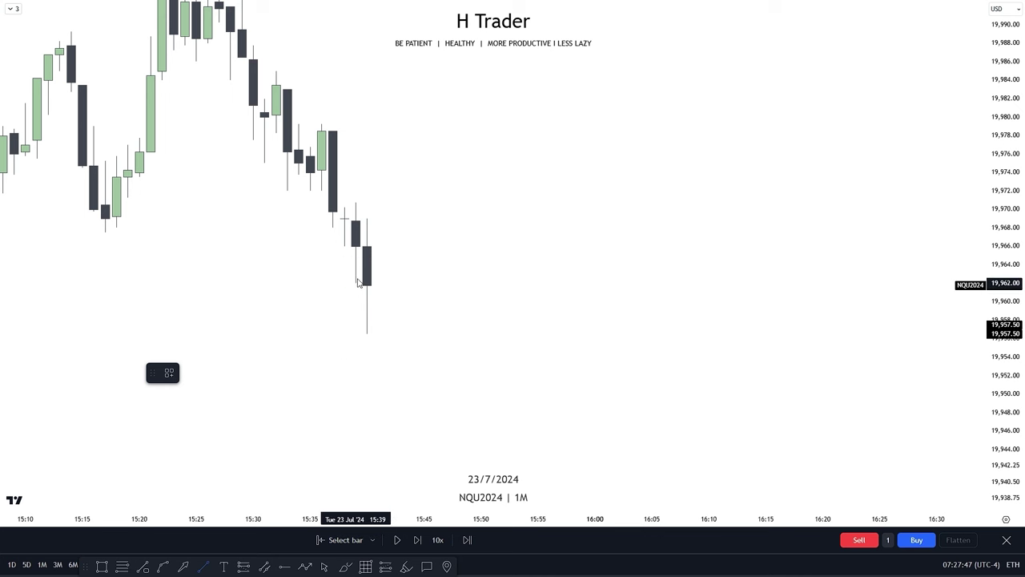
Step: Draw a horizontal trend line at 19,962.00 from the 15:39 candle's low to about 15:44 on the 23 July one-minute chart
{"action": "left_click_drag", "start_coordinate": [356, 283], "coordinate": [412, 283]}
{"action": "left_click", "coordinate": [476, 325]}
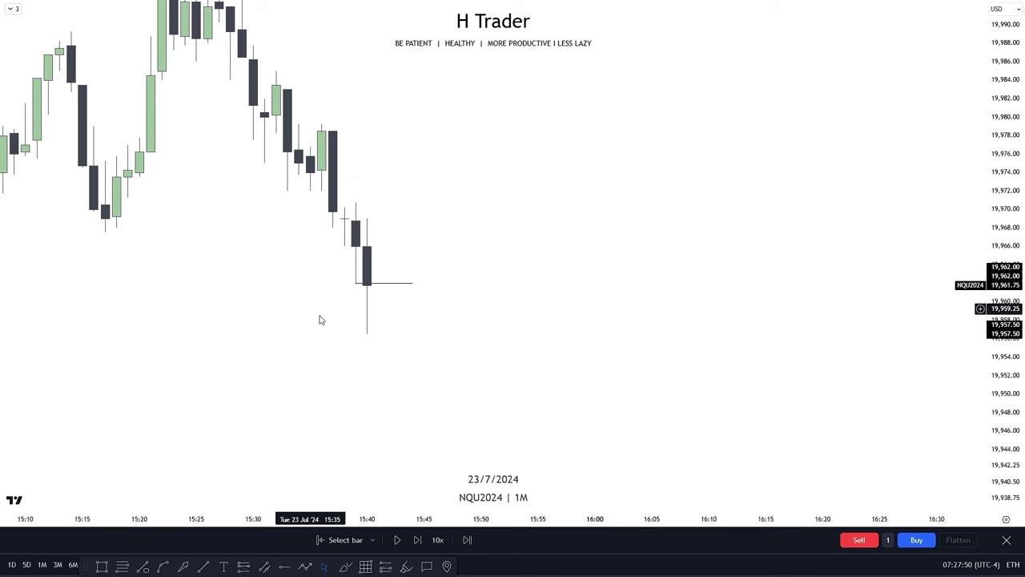
Step: Advance the bar replay to the 15:41 candle on the 23 July one-minute chart
{"action": "left_click_drag", "start_coordinate": [379, 333], "coordinate": [352, 360]}
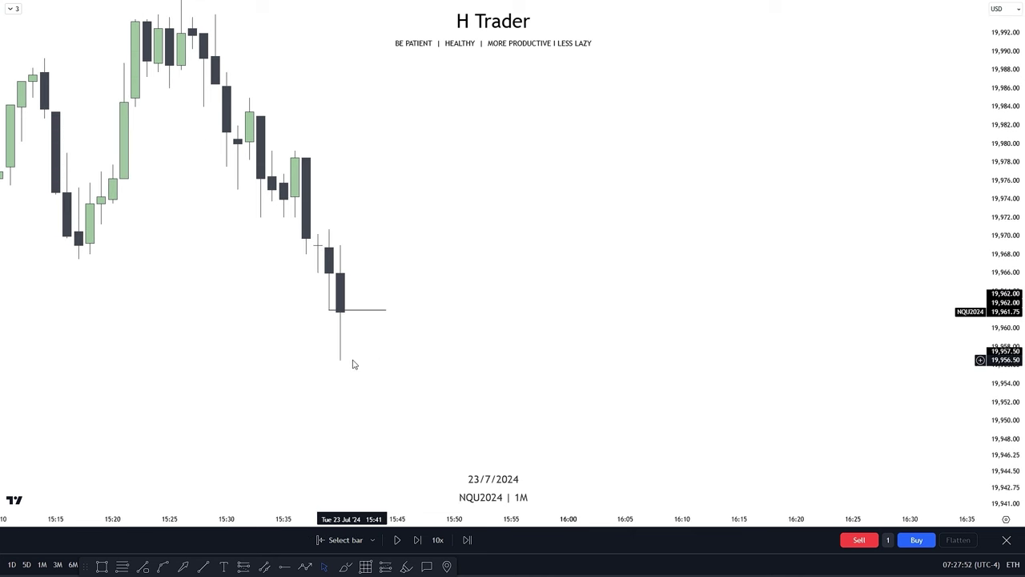
{"action": "left_click_drag", "start_coordinate": [352, 283], "coordinate": [351, 230]}
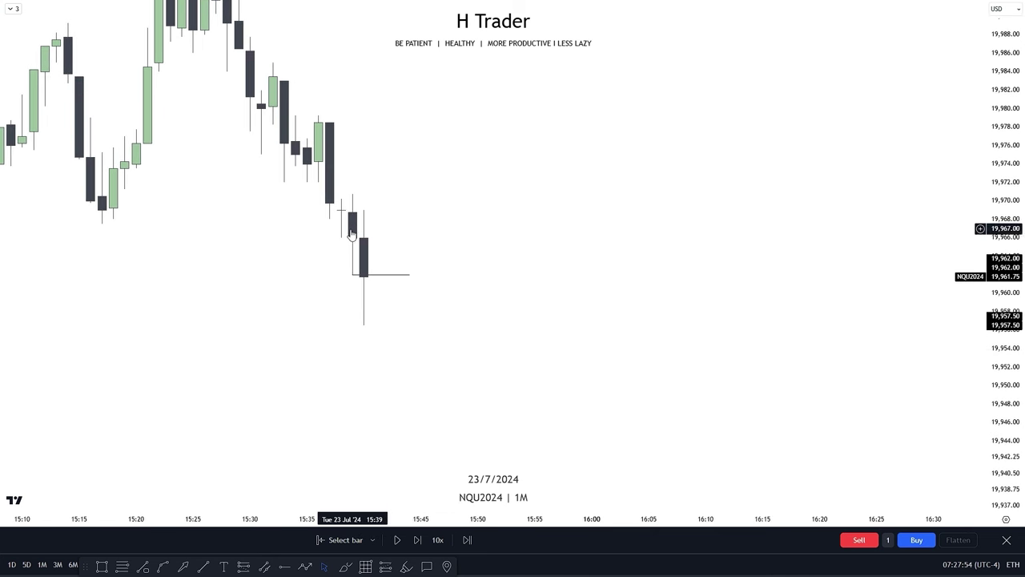
{"action": "left_click_drag", "start_coordinate": [358, 274], "coordinate": [336, 309]}
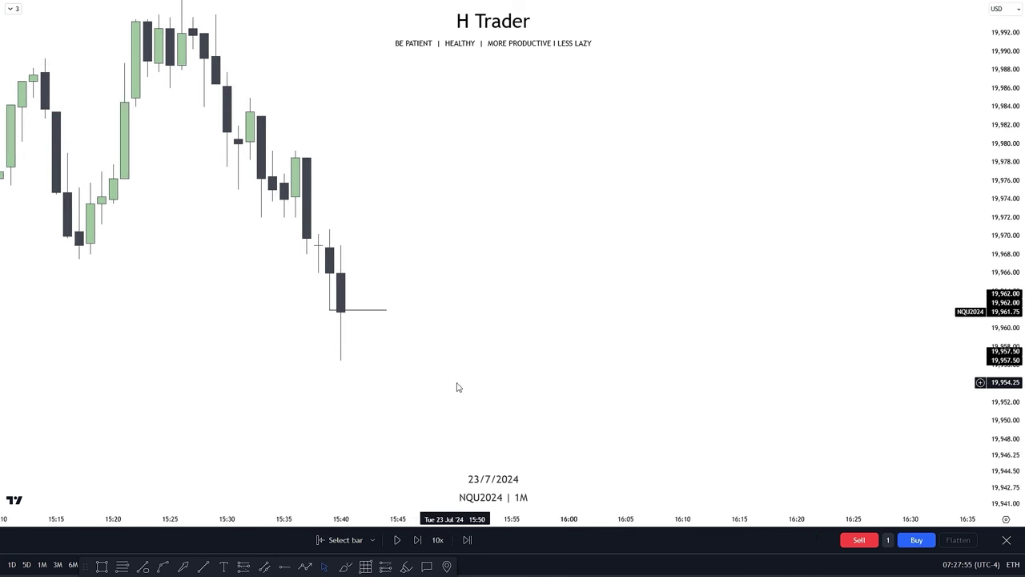
{"action": "double_click", "coordinate": [398, 540]}
{"action": "left_click_drag", "start_coordinate": [438, 379], "coordinate": [492, 351]}
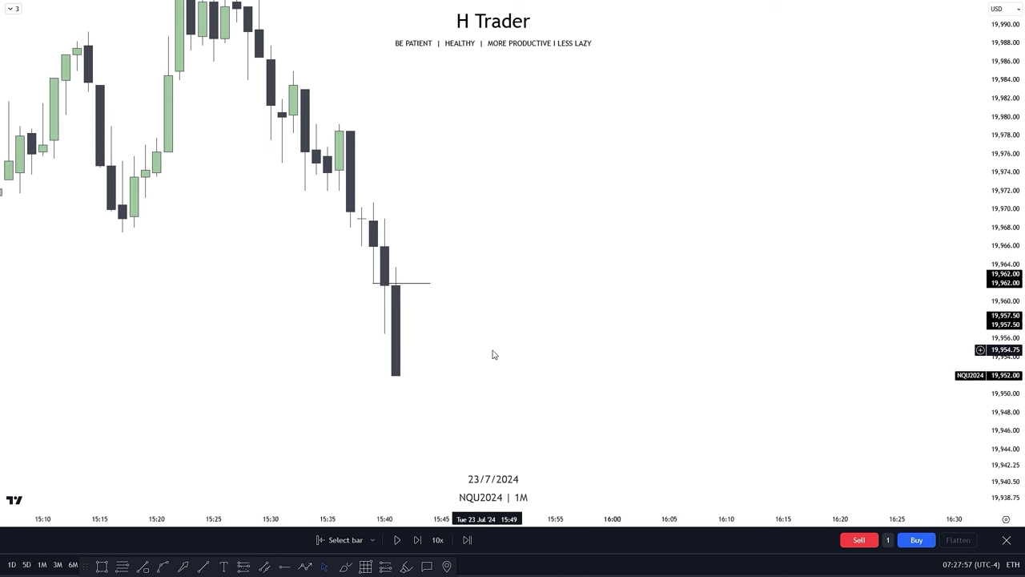
Step: Replace the plain line at 19,962.00 with a copy of the IR-labelled line, from the 15:39 candle's low to about 15:43
{"action": "left_click", "coordinate": [430, 284]}
{"action": "key", "text": "Delete"}
{"action": "key", "text": "ctrl+v"}
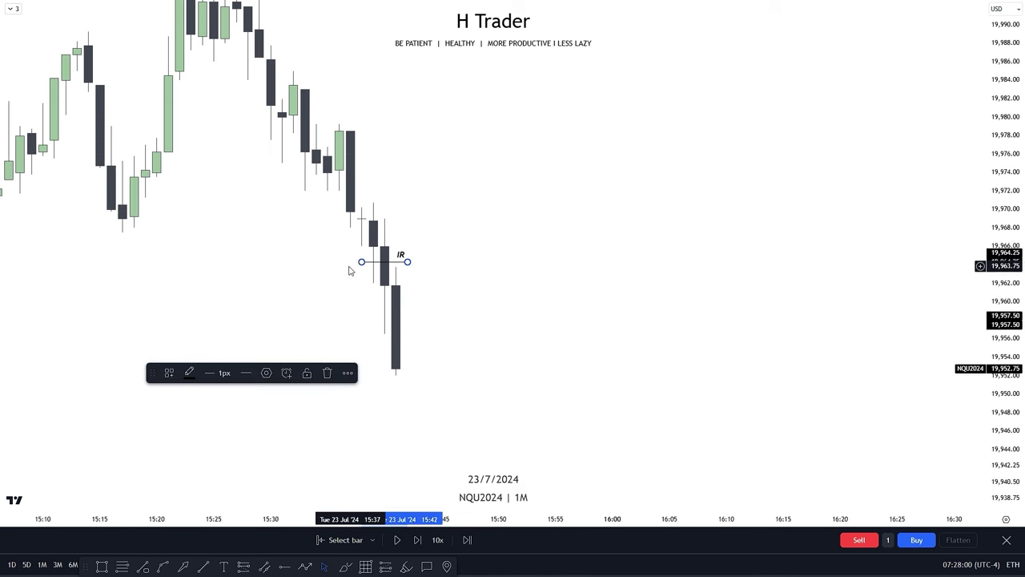
{"action": "left_click_drag", "start_coordinate": [362, 263], "coordinate": [414, 281]}
{"action": "left_click", "coordinate": [405, 233]}
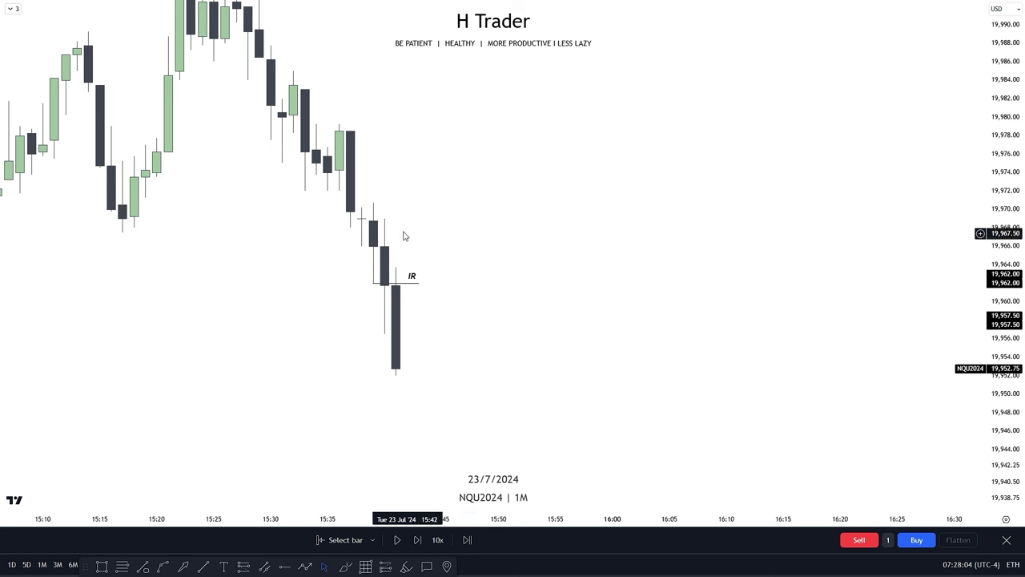
Step: Run the bar replay forward to the 15:53 candle, rewinding it to 15:51 once to replay the last bars
{"action": "left_click", "coordinate": [396, 540]}
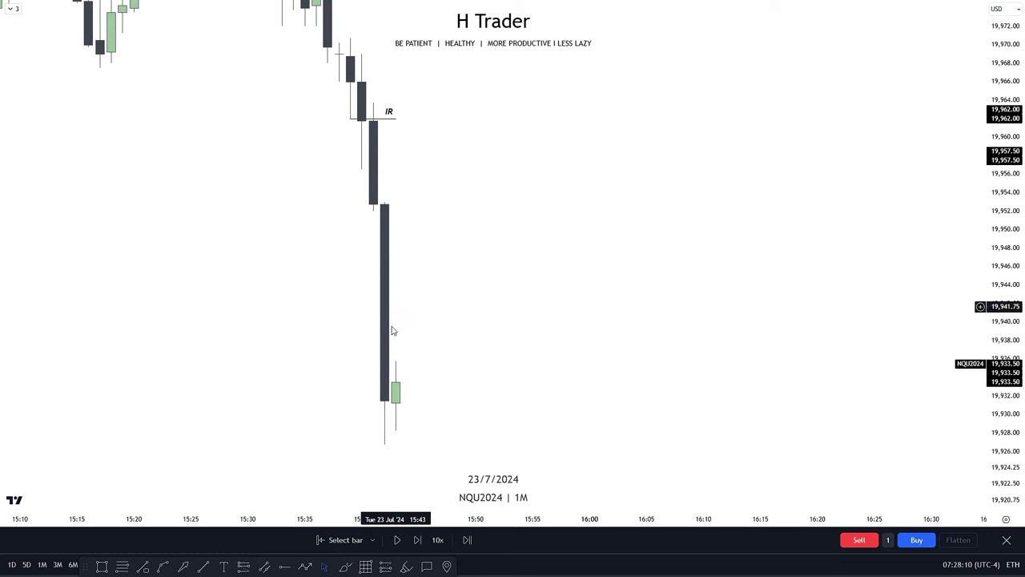
{"action": "left_click", "coordinate": [397, 540]}
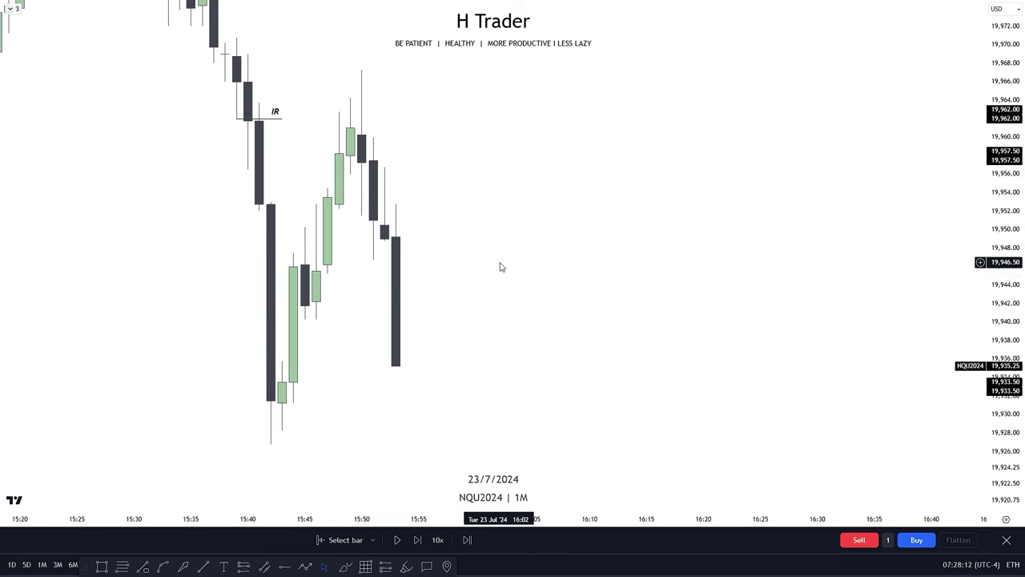
{"action": "left_click", "coordinate": [345, 540]}
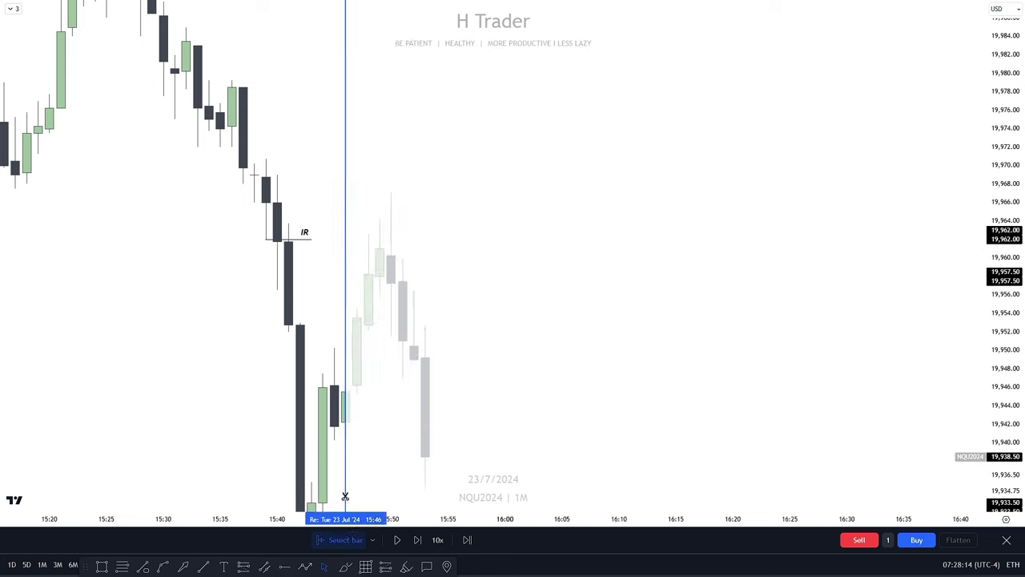
{"action": "left_click", "coordinate": [412, 419]}
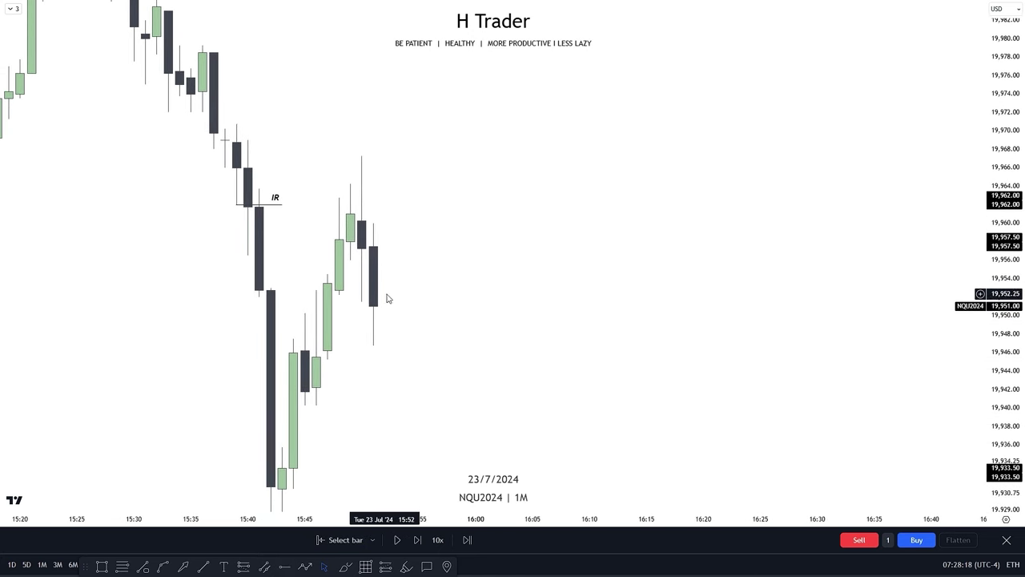
{"action": "left_click", "coordinate": [398, 540]}
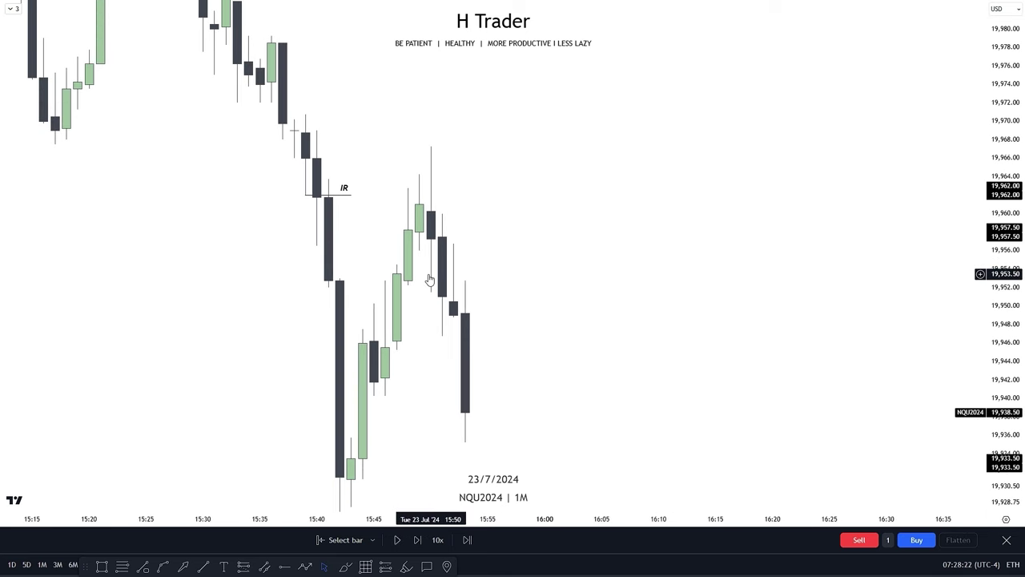
Step: Paste another IR-labelled line and place it horizontally at 19,951.50, from the 15:50 candle's low to about 15:55
{"action": "left_click_drag", "start_coordinate": [590, 306], "coordinate": [526, 347]}
{"action": "key", "text": "ctrl+v"}
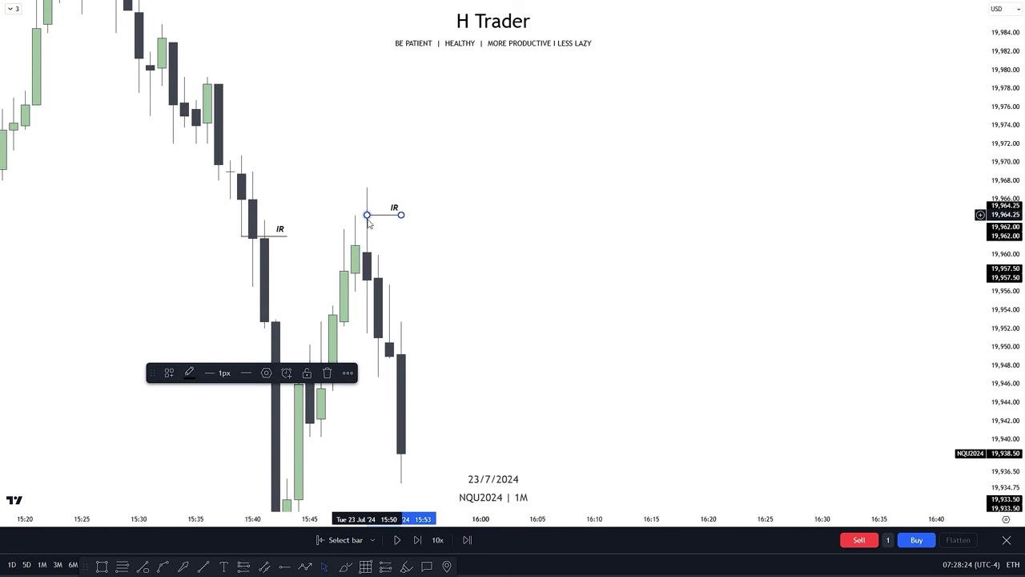
{"action": "left_click_drag", "start_coordinate": [368, 219], "coordinate": [369, 339]}
{"action": "left_click_drag", "start_coordinate": [402, 217], "coordinate": [422, 339]}
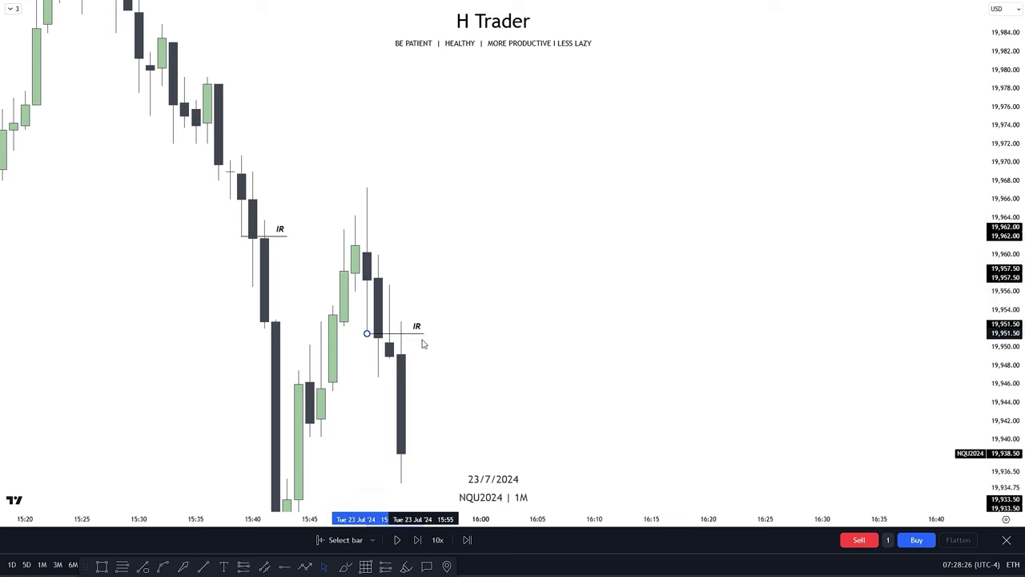
Step: Continue the bar replay past the 15:53 candle
{"action": "left_click_drag", "start_coordinate": [425, 501], "coordinate": [393, 431]}
{"action": "left_click", "coordinate": [397, 548]}
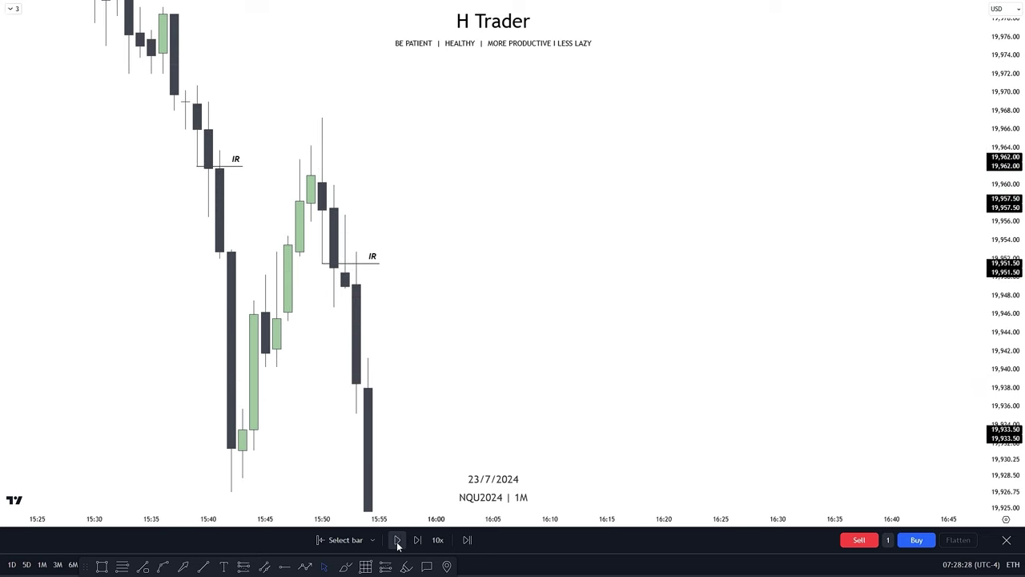